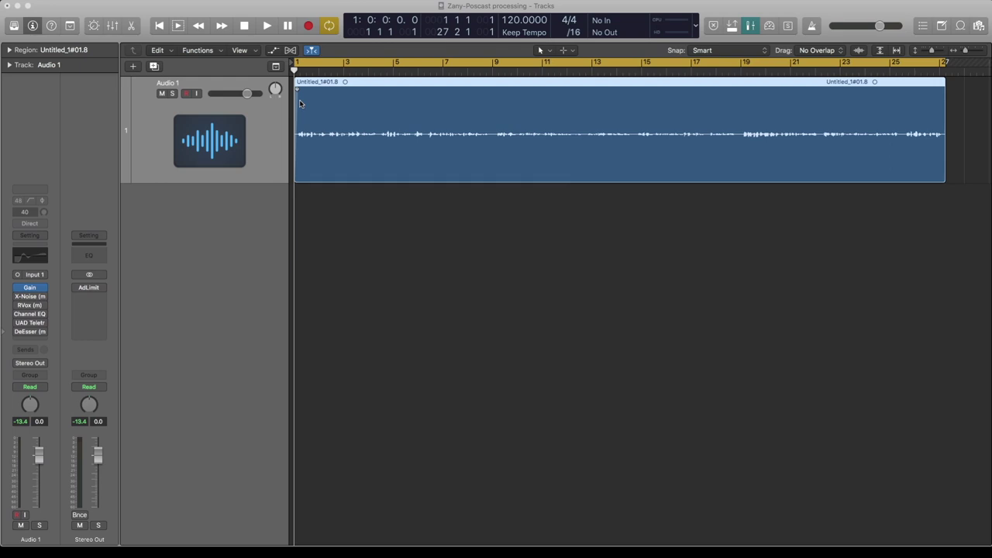
# - Open the Gain plug-in on the voice track and play it bypassed to hear the dry voice
pyautogui.click(31, 288)
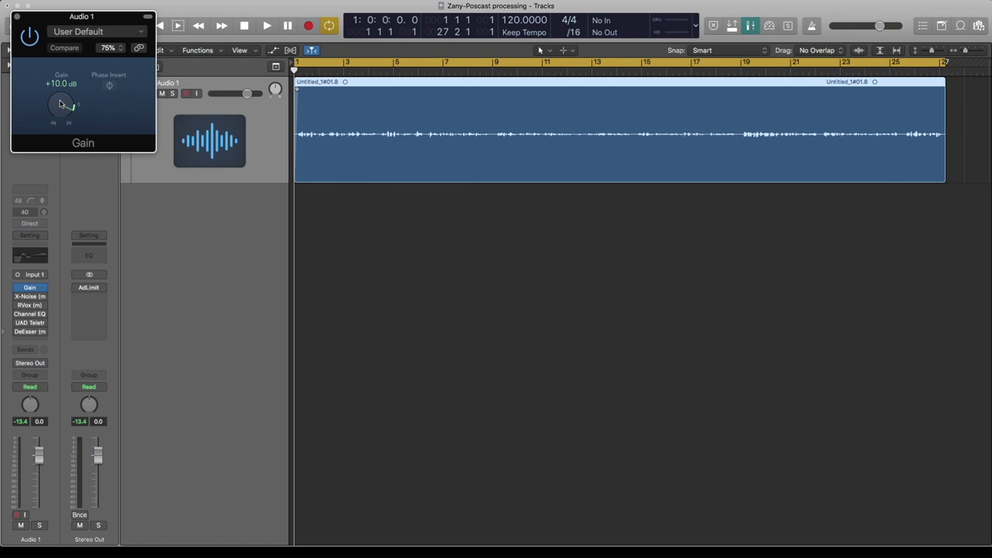
pyautogui.click(29, 37)
pyautogui.press('space')
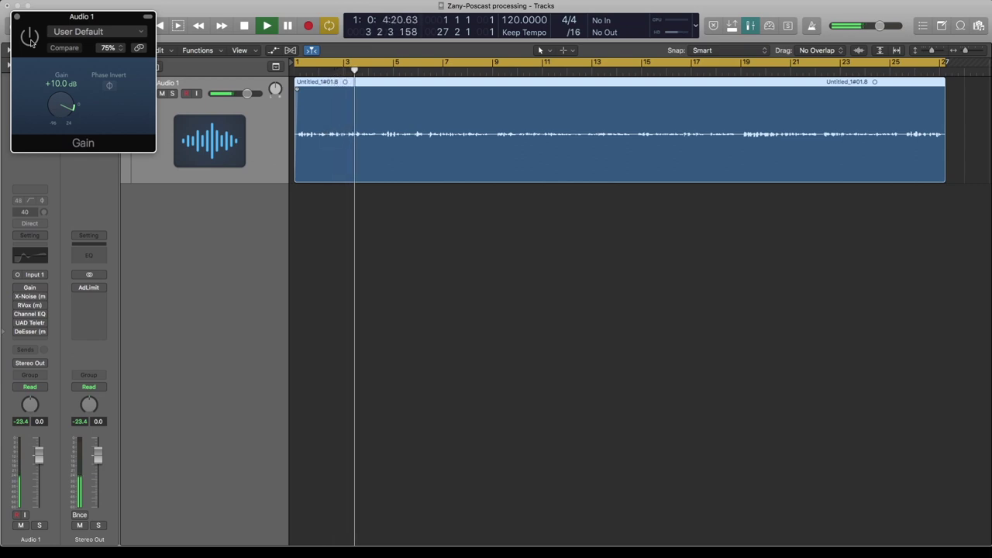
pyautogui.press('space')
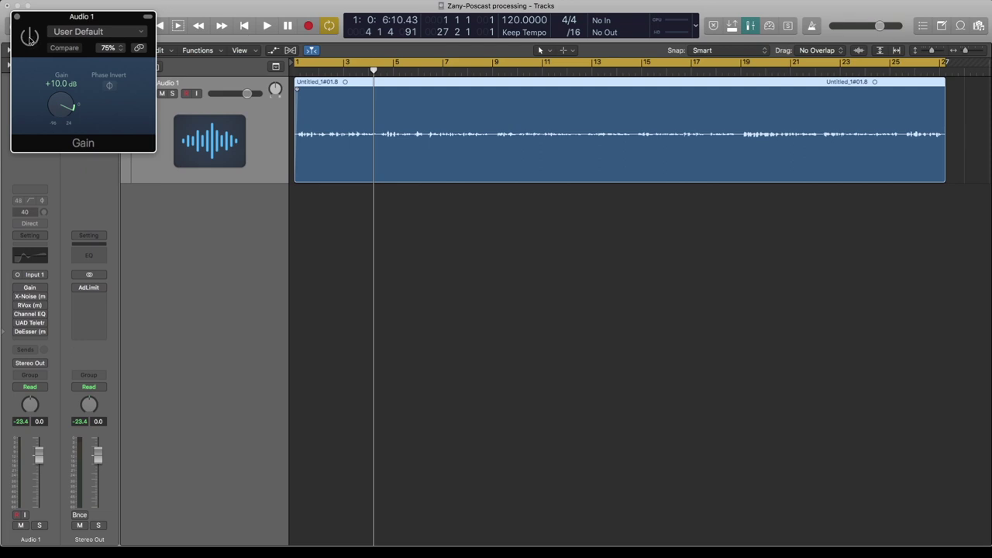
# - Re-enable Gain and play the voice again with the +10 dB boost active
pyautogui.click(29, 36)
pyautogui.press('space')
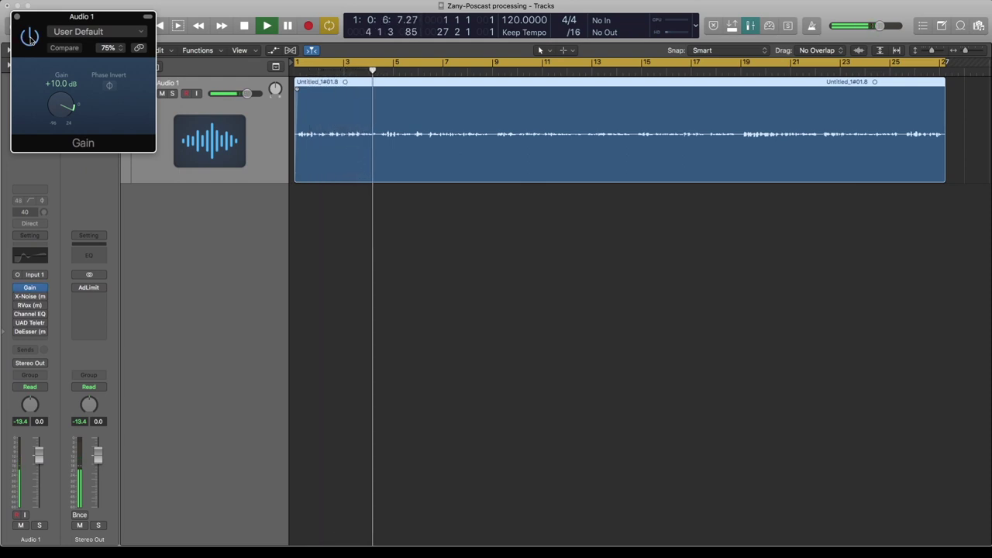
pyautogui.press('space')
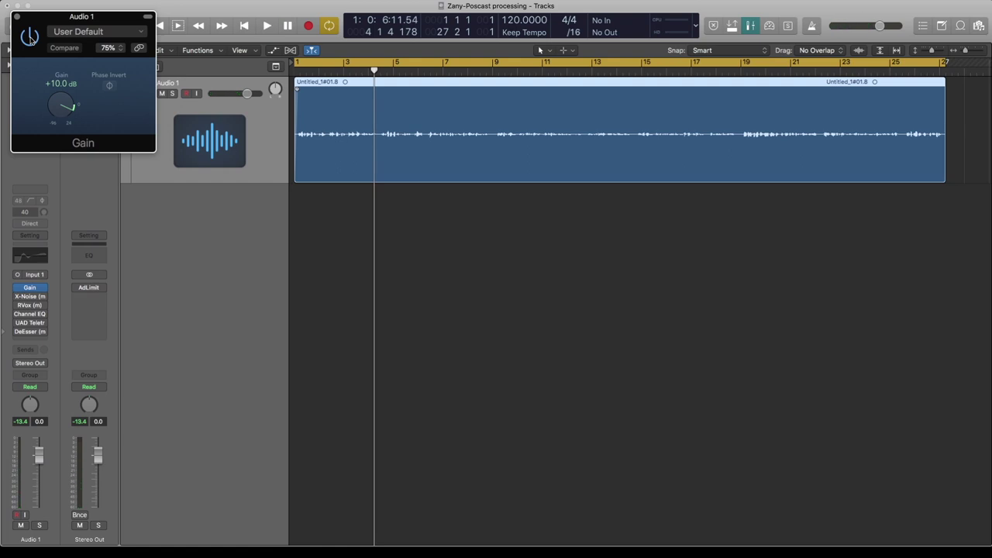
pyautogui.moveTo(17, 299)
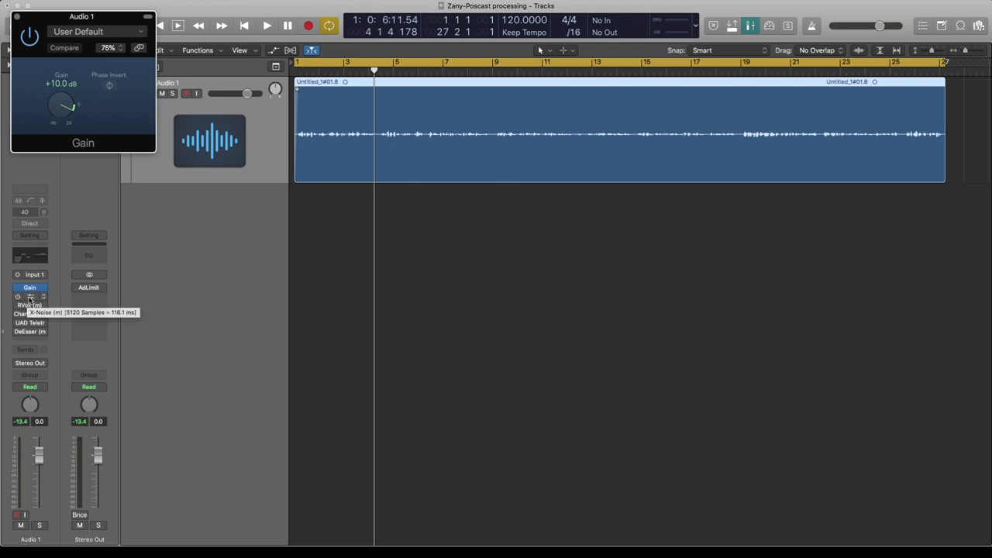
# - Open X-Noise on the voice track and position its window away from Gain
pyautogui.click(29, 299)
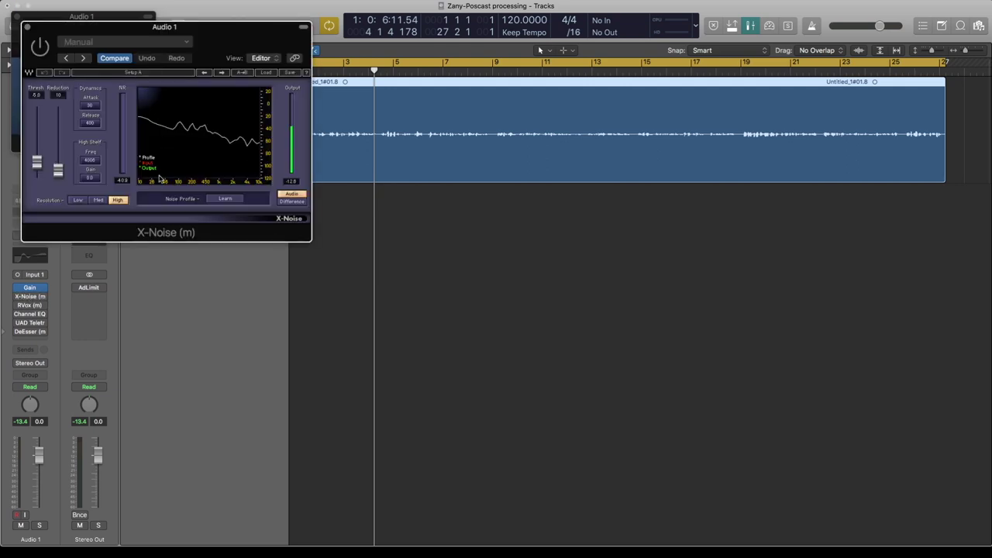
pyautogui.moveTo(167, 29); pyautogui.dragTo(359, 87)
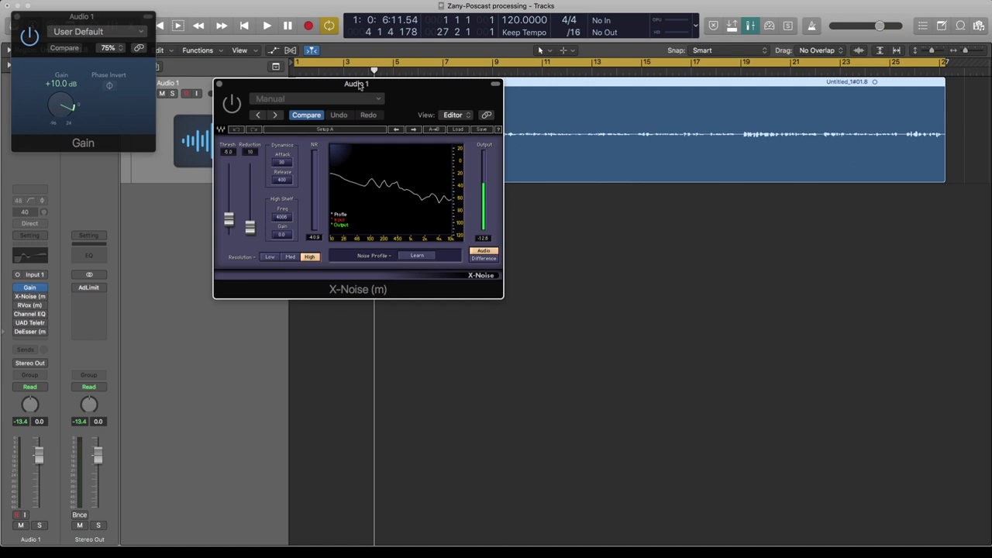
pyautogui.moveTo(359, 86); pyautogui.dragTo(343, 109)
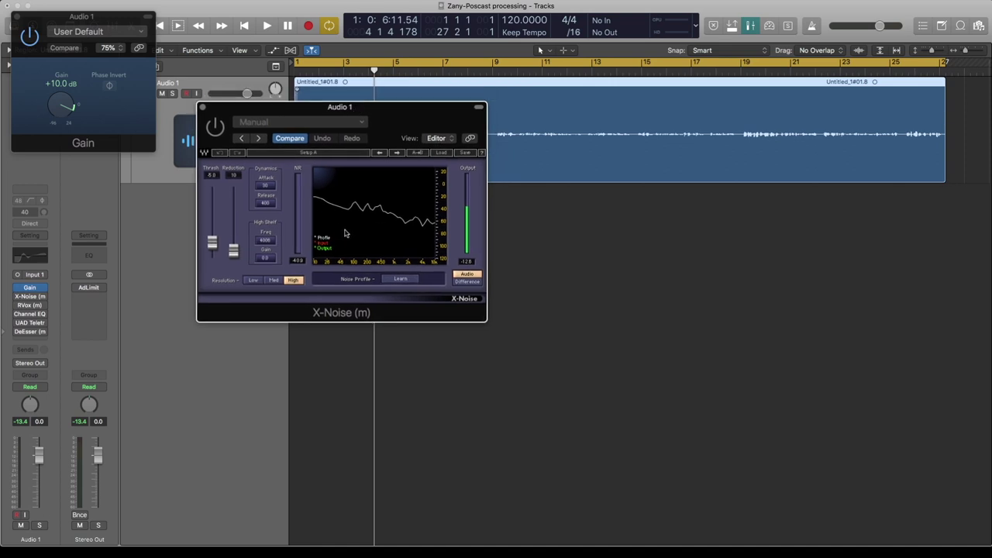
# - Learn the noise profile during playback, with X-Noise reduction set to 0
pyautogui.click(404, 280)
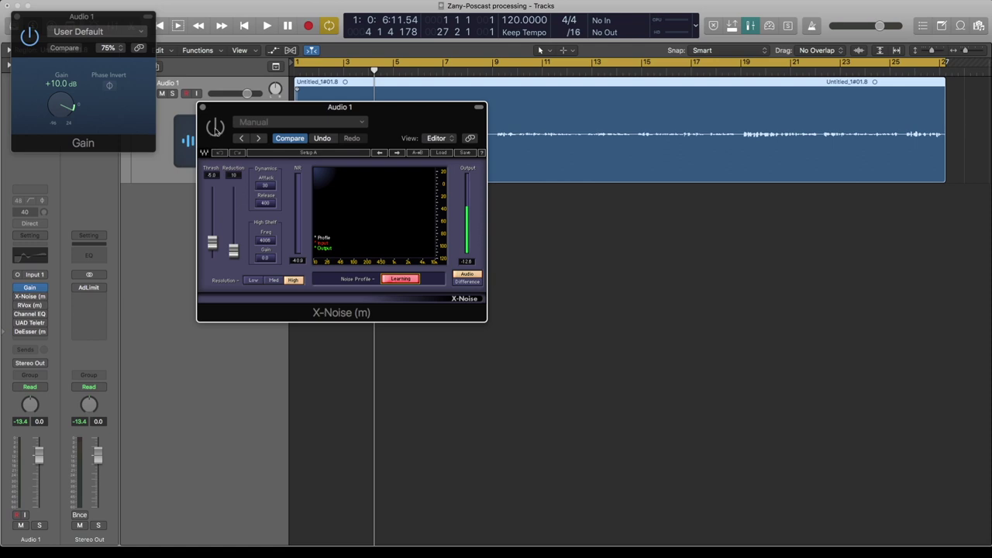
pyautogui.moveTo(268, 108); pyautogui.dragTo(250, 165)
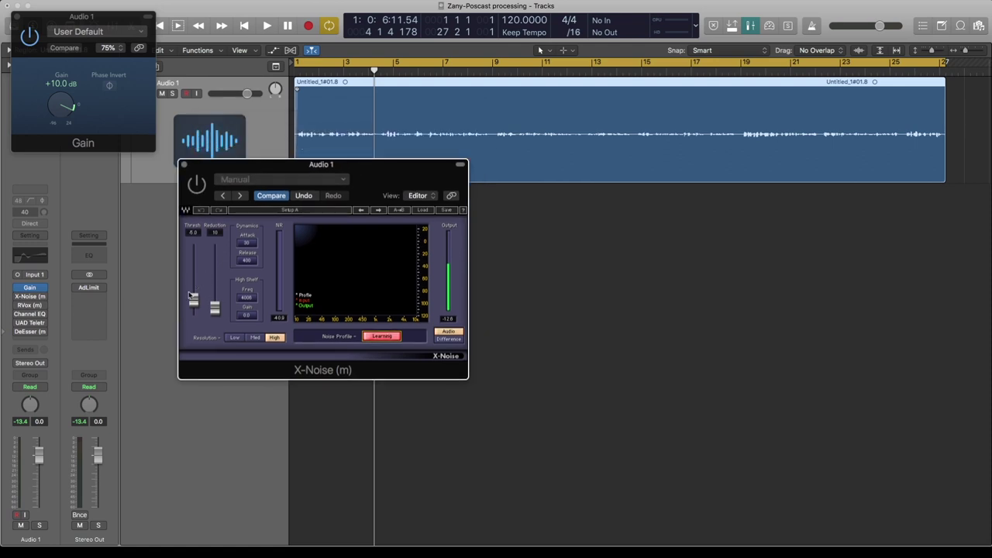
pyautogui.moveTo(193, 303)
pyautogui.mouseDown()
pyautogui.moveTo(189, 314)
pyautogui.moveTo(193, 302)
pyautogui.mouseUp()
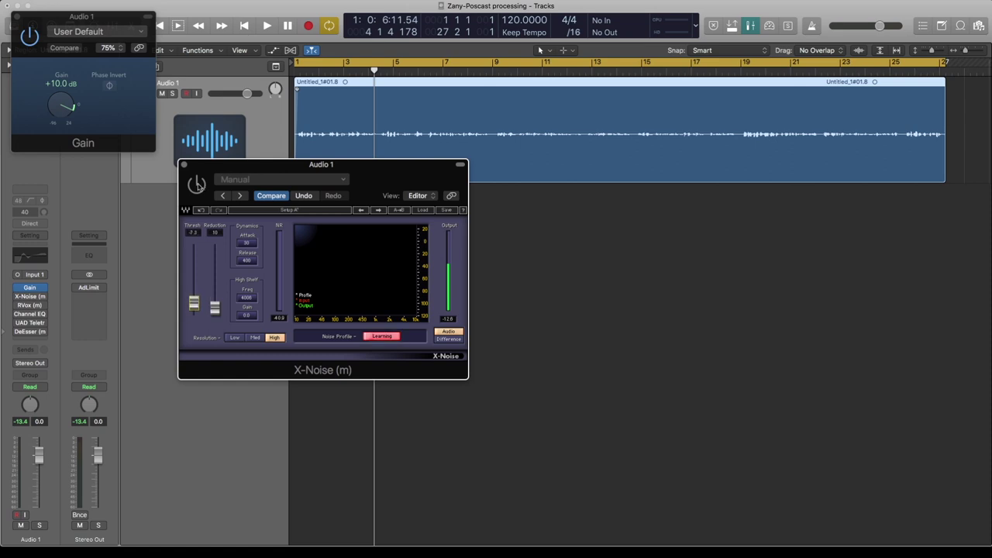
pyautogui.click(197, 185)
pyautogui.press('space')
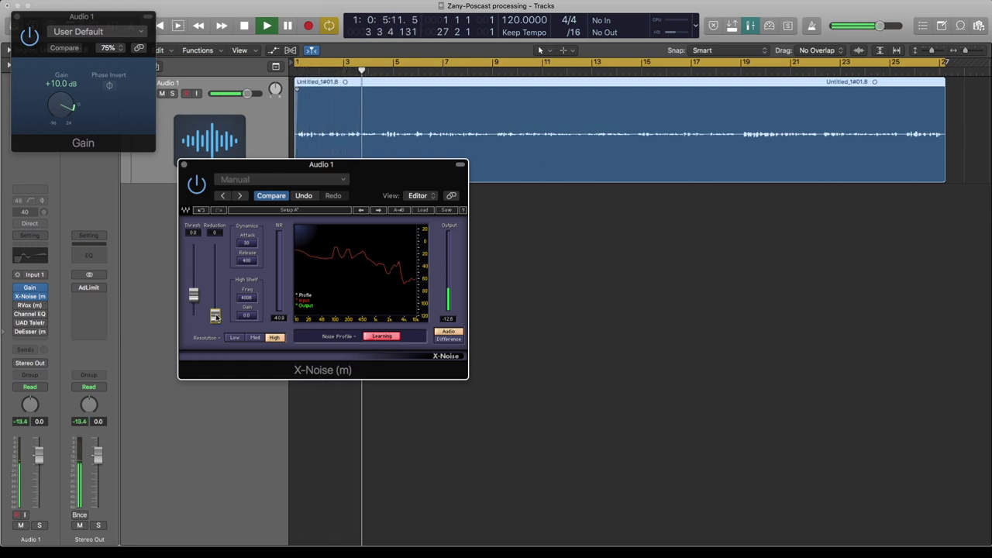
pyautogui.press('space')
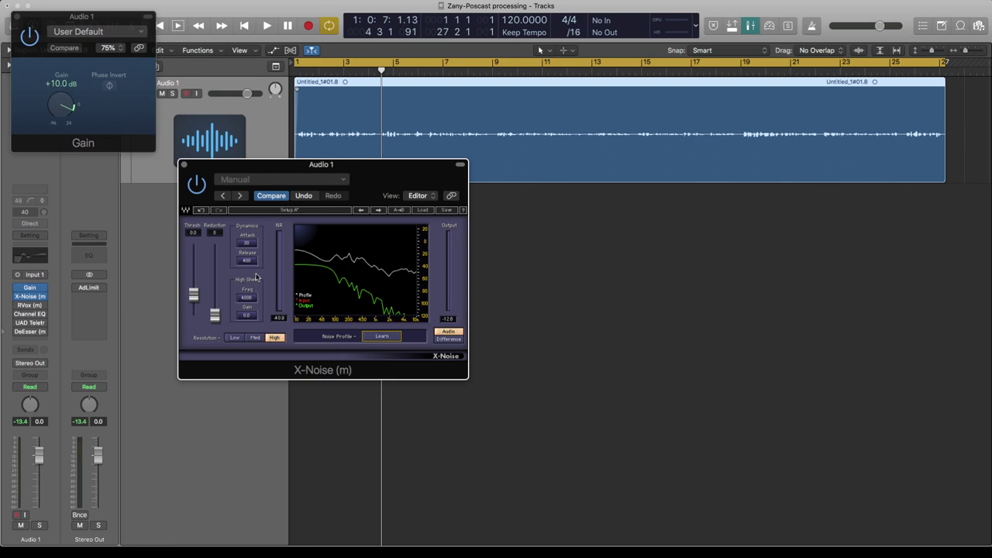
# - Audition only the removed noise in Difference mode while lowering the X-Noise threshold to -10.0
pyautogui.click(446, 341)
pyautogui.press('space')
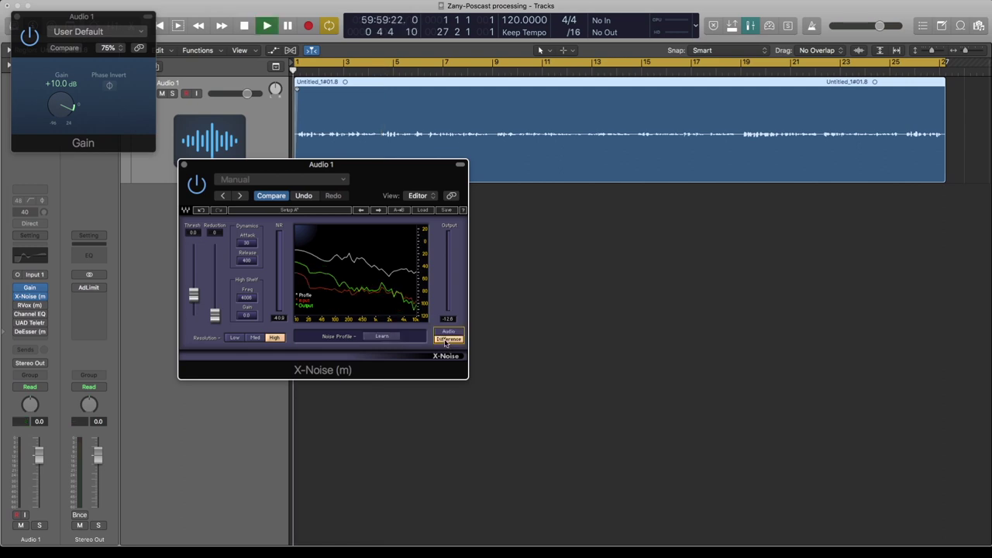
pyautogui.moveTo(200, 310)
pyautogui.mouseDown()
pyautogui.moveTo(194, 300)
pyautogui.moveTo(194, 317)
pyautogui.moveTo(194, 307)
pyautogui.mouseUp()
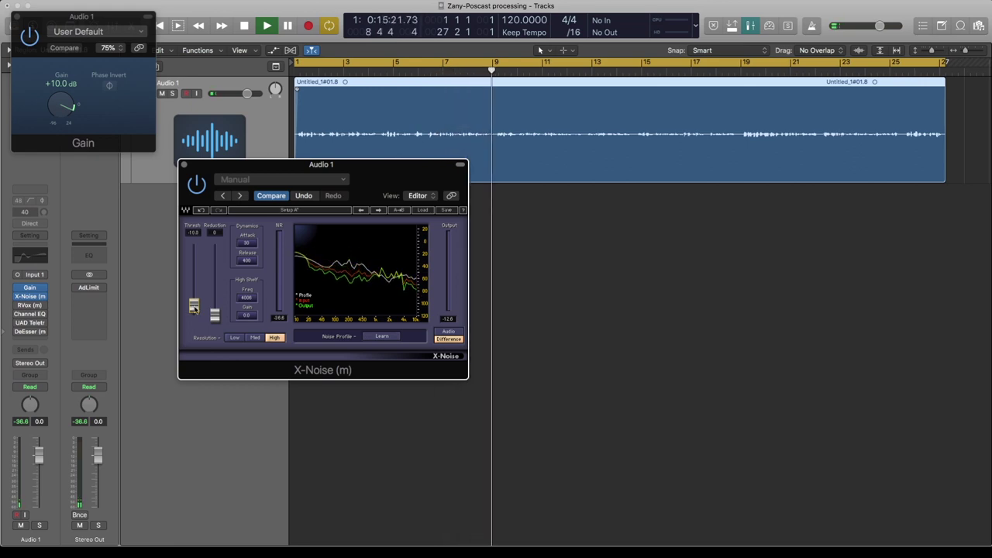
pyautogui.press('space')
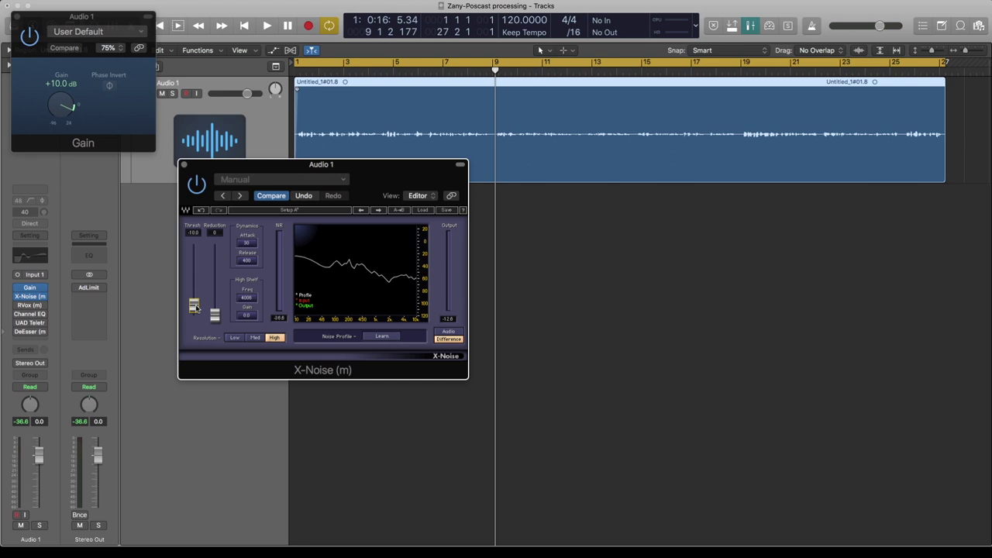
# - Switch X-Noise back to Audio, hear the cleaned voice, and move the window right
pyautogui.click(440, 335)
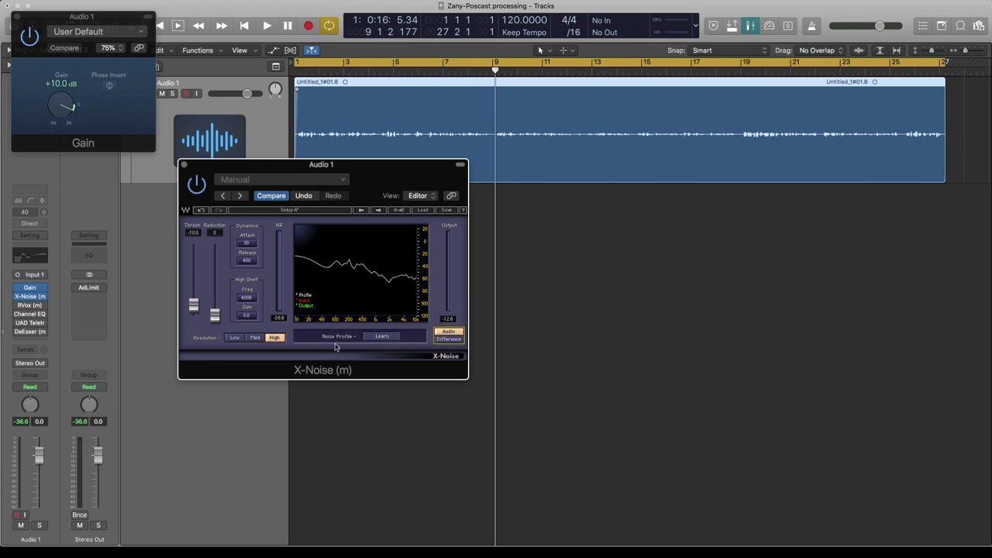
pyautogui.press('space')
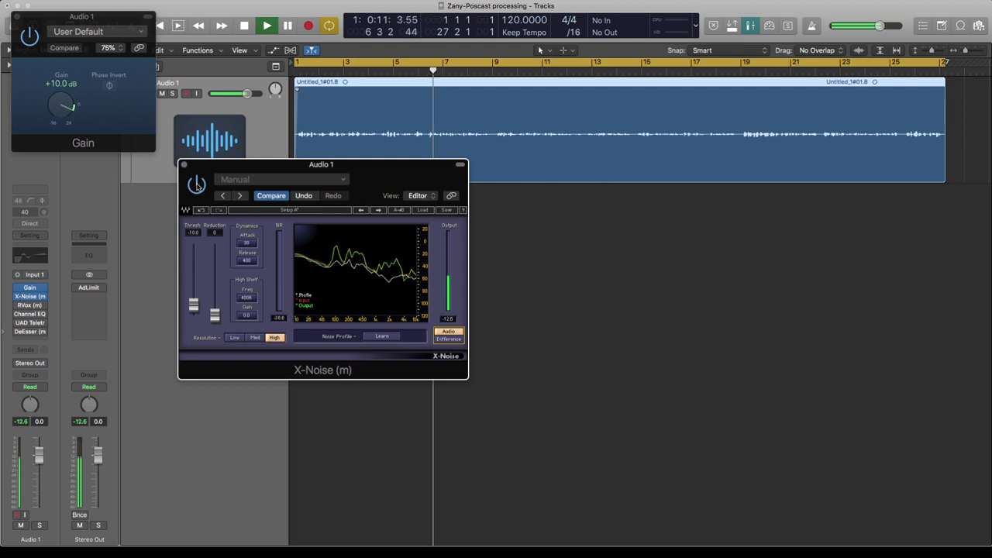
pyautogui.press('space')
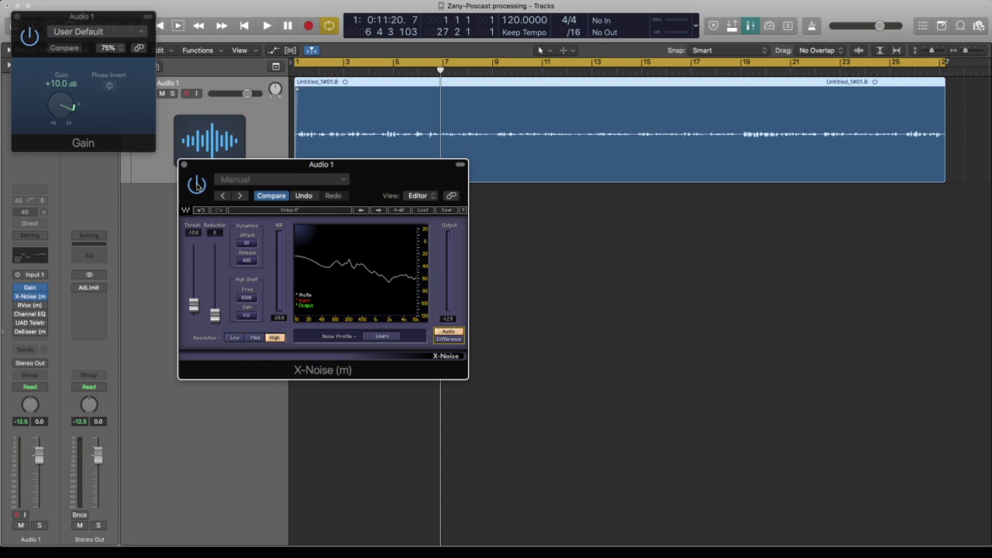
pyautogui.moveTo(224, 167); pyautogui.dragTo(749, 88)
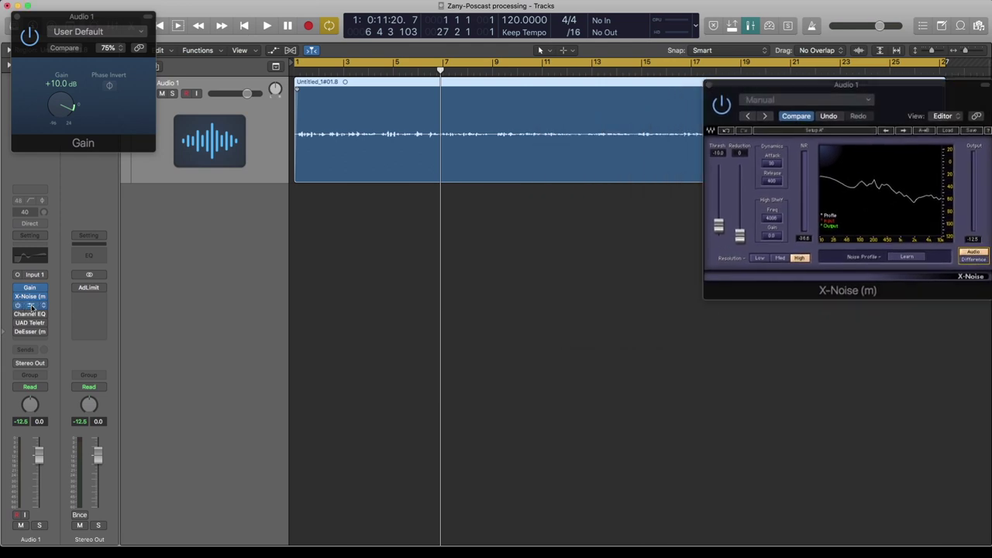
# - Open RVox on the voice track, position its window, and set the gate to -29.0
pyautogui.click(31, 307)
pyautogui.moveTo(109, 21); pyautogui.dragTo(266, 110)
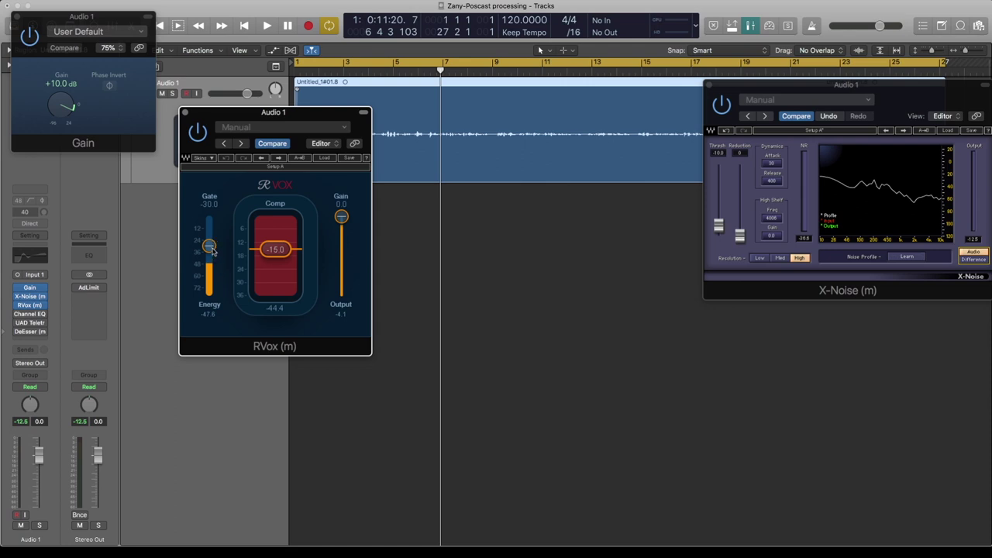
pyautogui.moveTo(211, 250)
pyautogui.mouseDown()
pyautogui.moveTo(210, 297)
pyautogui.moveTo(210, 245)
pyautogui.mouseUp()
# - Set the RVox compression threshold to -14.0 while playing, then move RVox to the lower right
pyautogui.moveTo(283, 250)
pyautogui.mouseDown()
pyautogui.moveTo(283, 220)
pyautogui.moveTo(276, 245)
pyautogui.mouseUp()
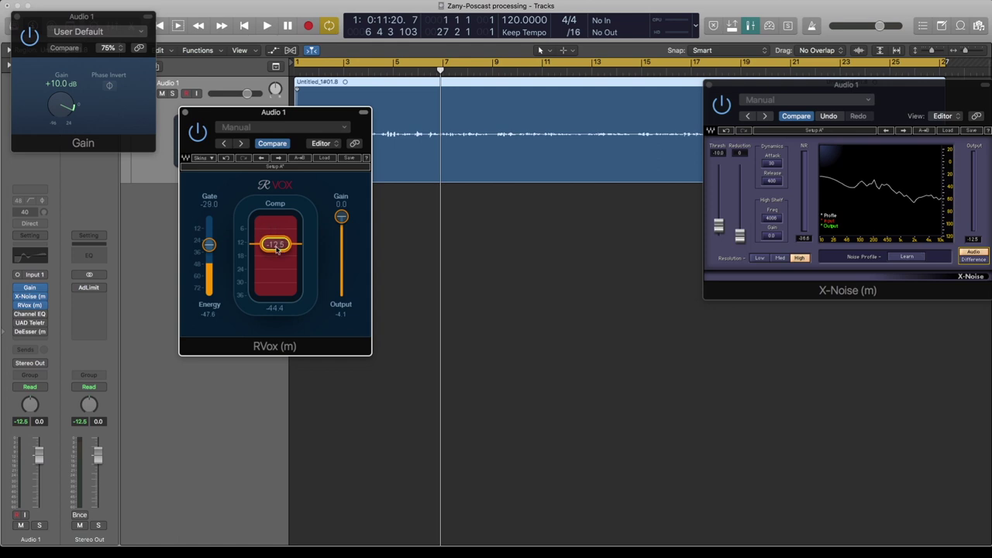
pyautogui.moveTo(277, 247)
pyautogui.mouseDown()
pyautogui.moveTo(276, 230)
pyautogui.moveTo(277, 248)
pyautogui.mouseUp()
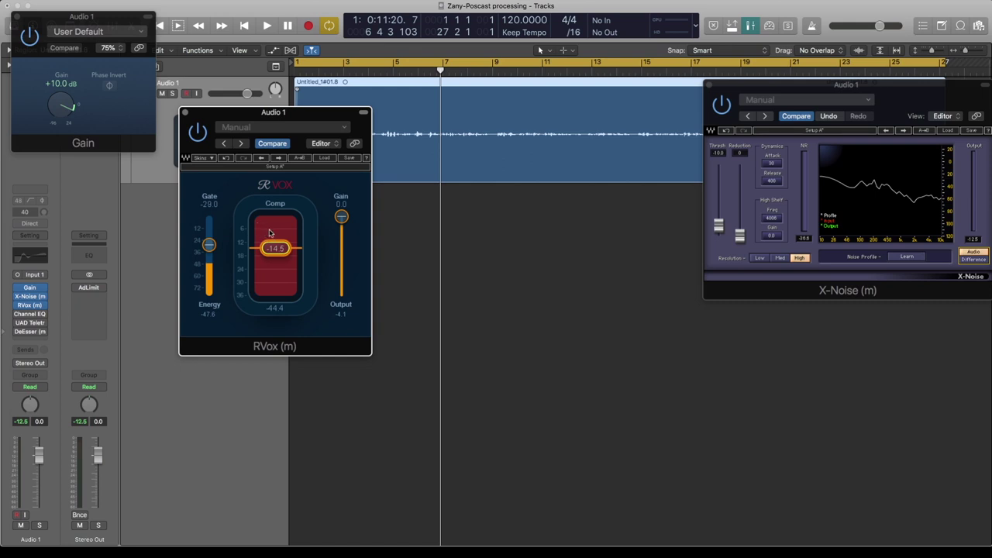
pyautogui.press('space')
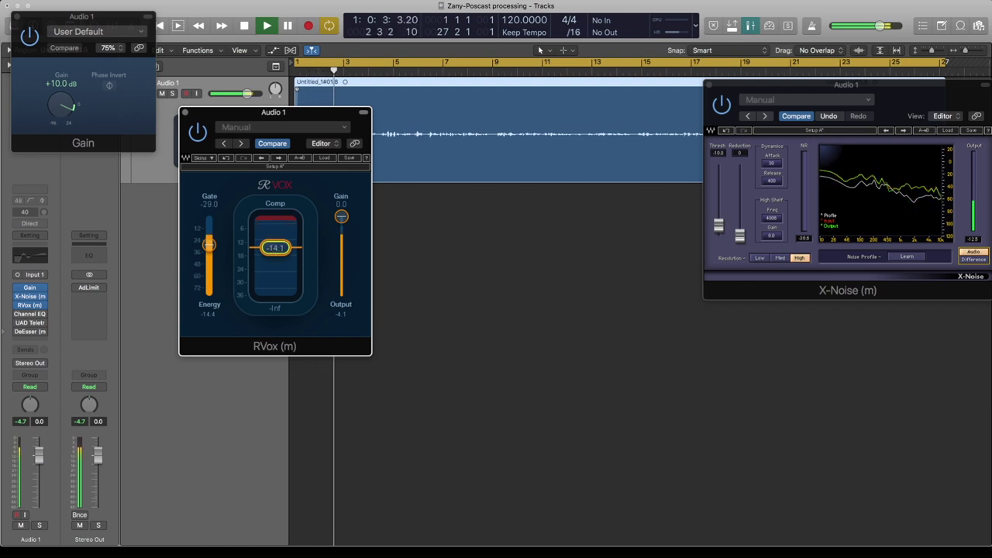
pyautogui.moveTo(273, 248); pyautogui.dragTo(273, 252)
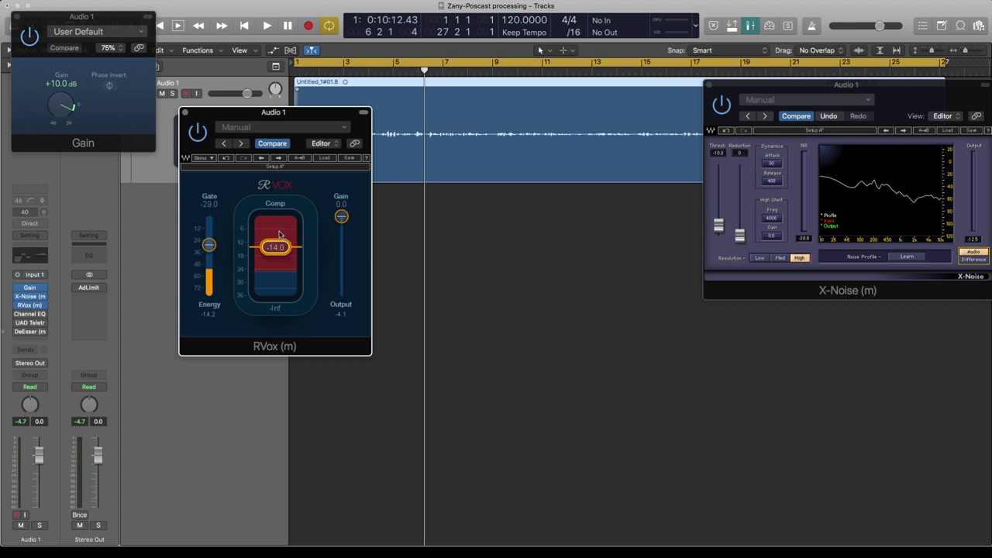
pyautogui.moveTo(344, 219)
pyautogui.mouseDown()
pyautogui.moveTo(342, 241)
pyautogui.moveTo(342, 217)
pyautogui.mouseUp()
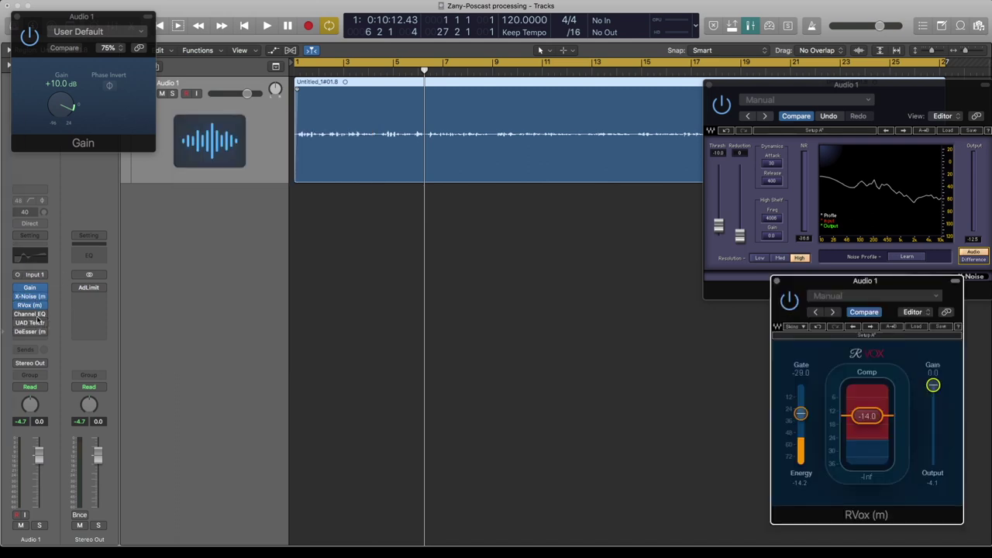
# - Open Audio 1's Channel EQ and shift its window slightly down and right
pyautogui.click(30, 314)
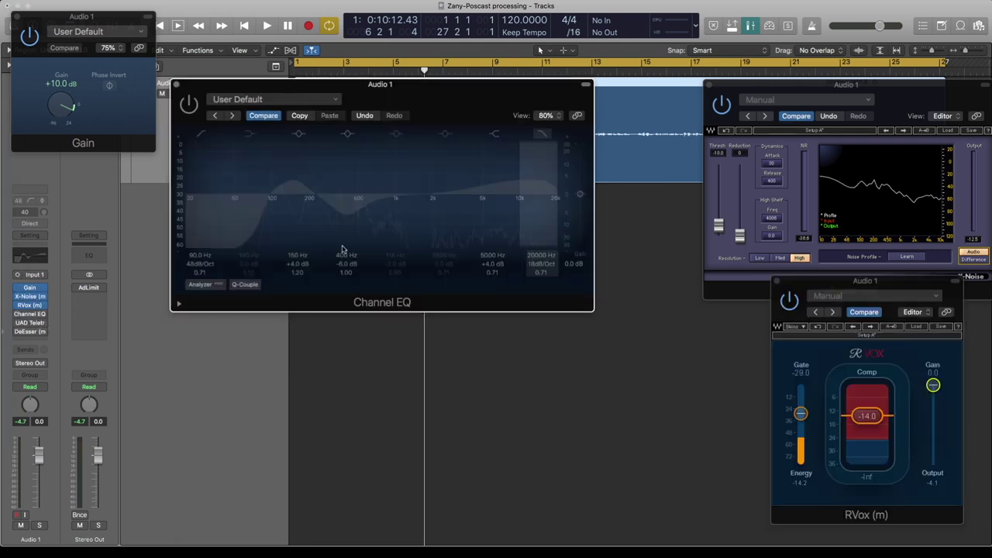
pyautogui.moveTo(362, 94); pyautogui.dragTo(390, 125)
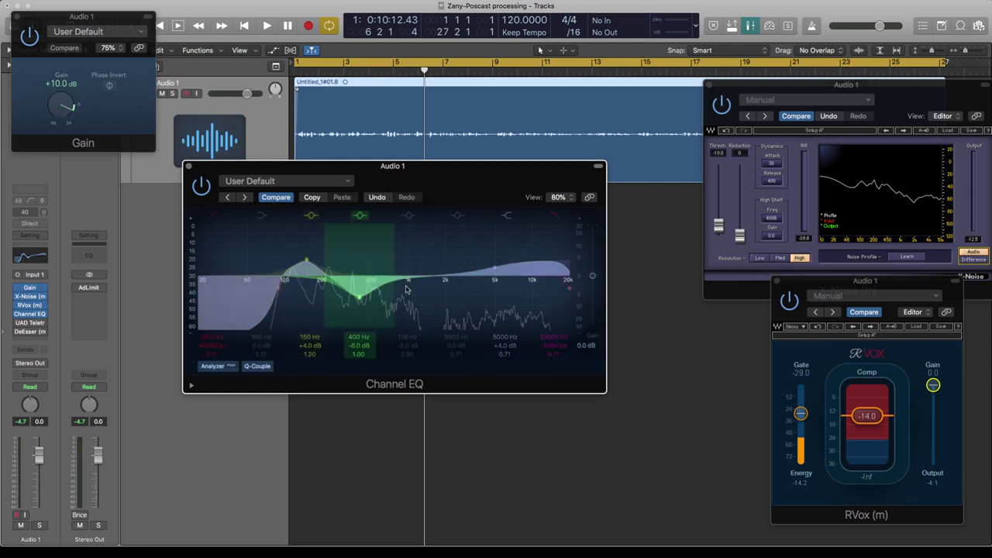
# - Compare the voice with the Channel EQ bypassed and active, then select the 400 Hz band
pyautogui.press('space')
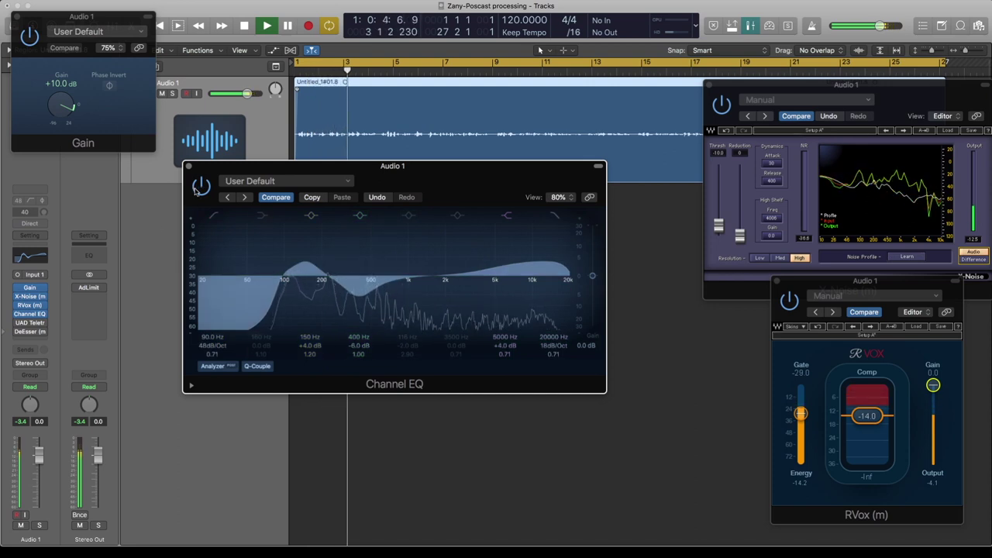
pyautogui.click(195, 190)
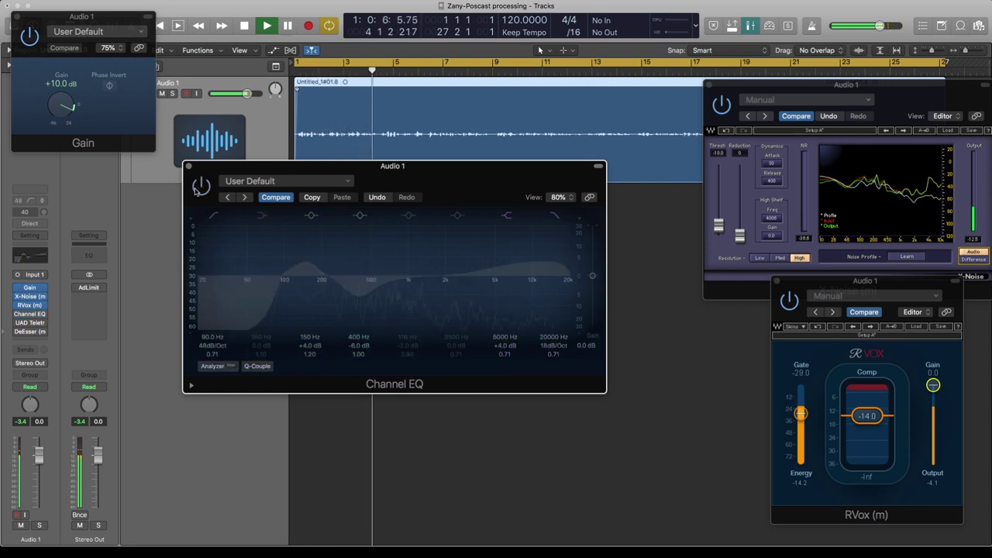
pyautogui.click(196, 190)
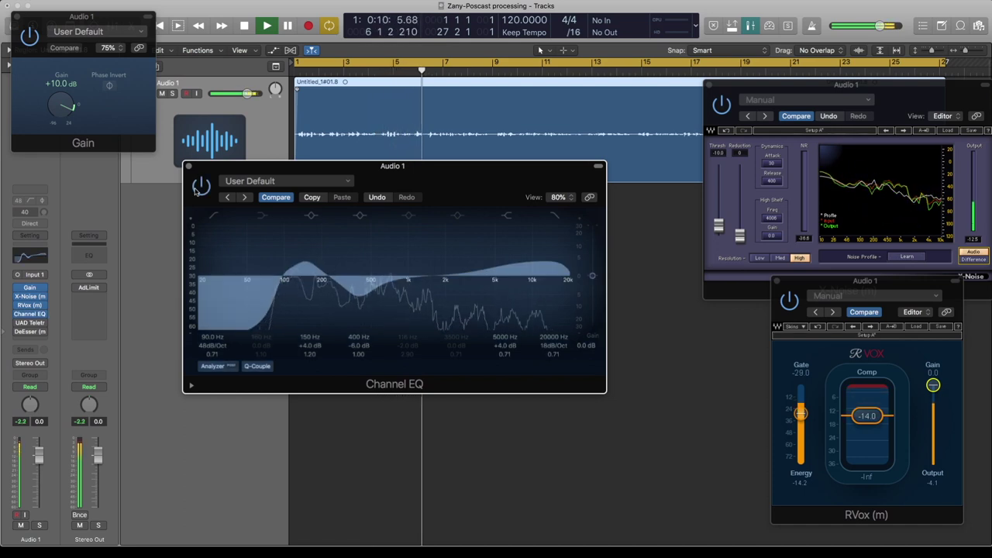
pyautogui.press('space')
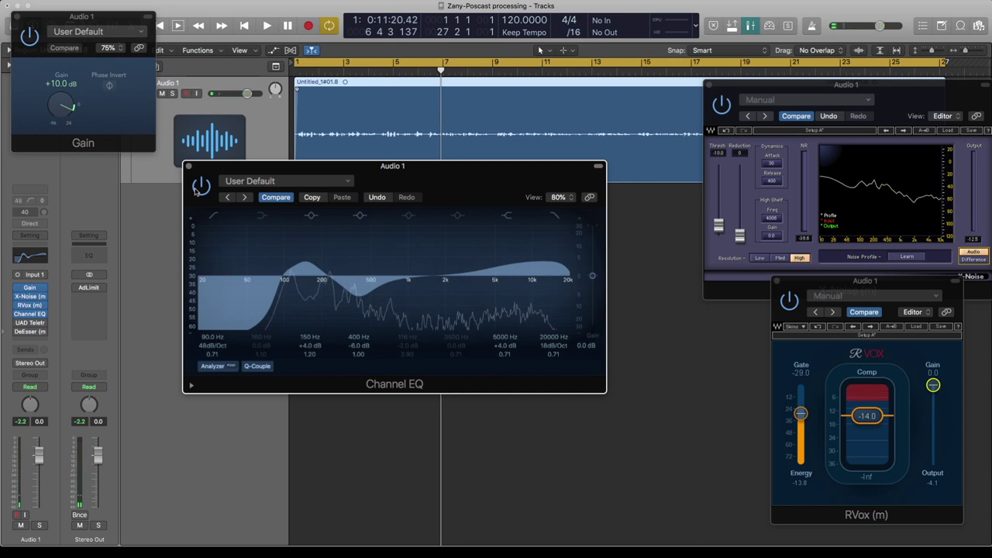
pyautogui.click(198, 189)
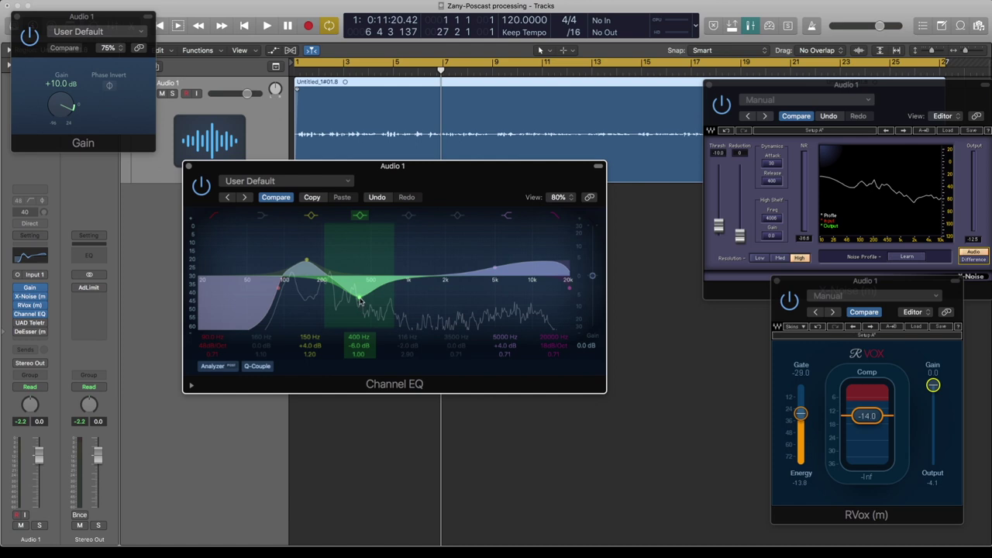
# - Boost the 400 Hz band to +14.0 then +17.5 dB for listening, then cut it to -6.0 dB
pyautogui.moveTo(359, 300); pyautogui.dragTo(359, 240)
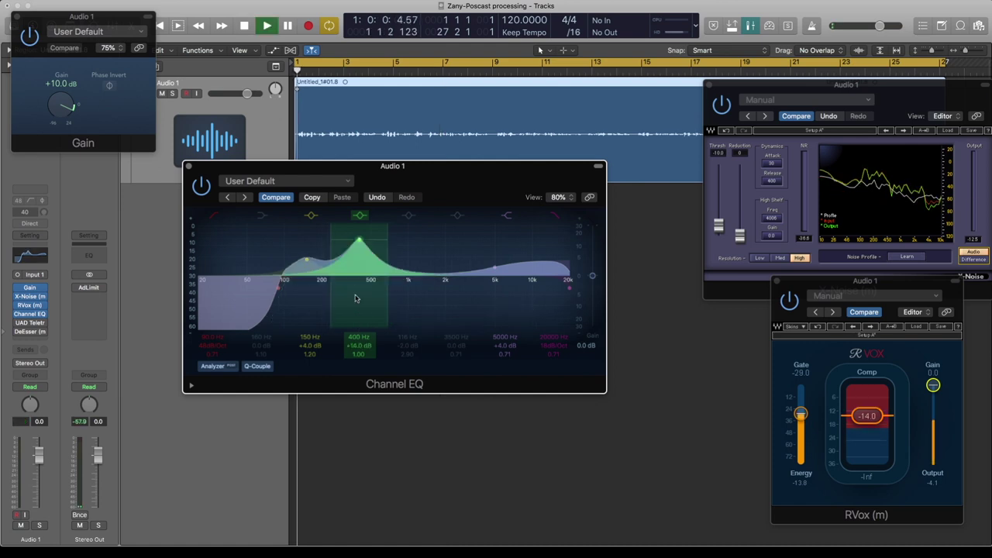
pyautogui.press('space')
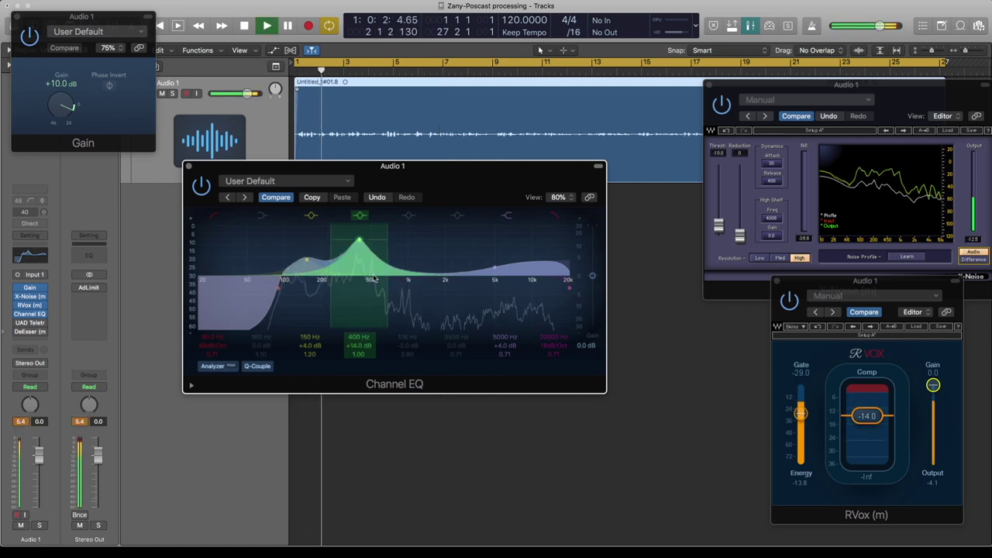
pyautogui.moveTo(359, 345); pyautogui.dragTo(359, 330)
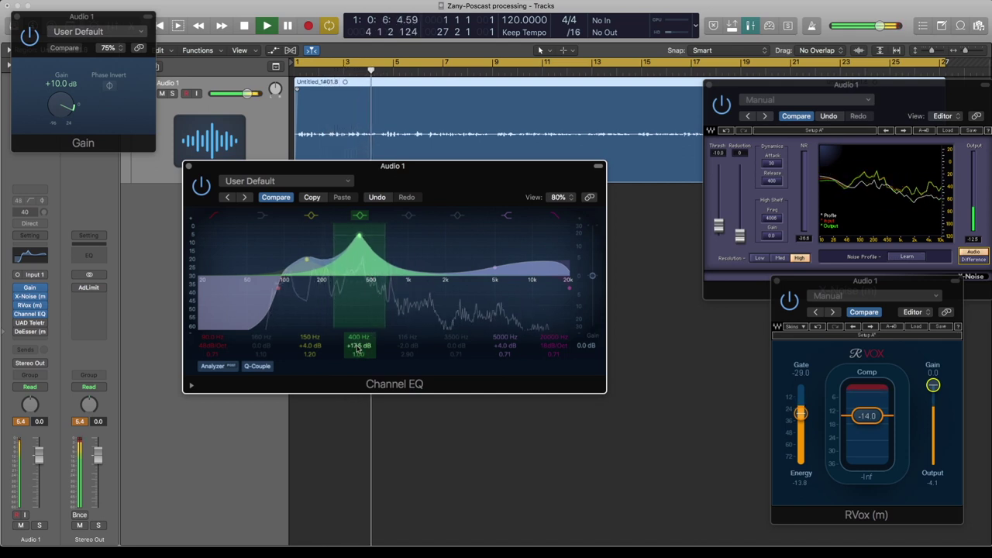
pyautogui.press('space')
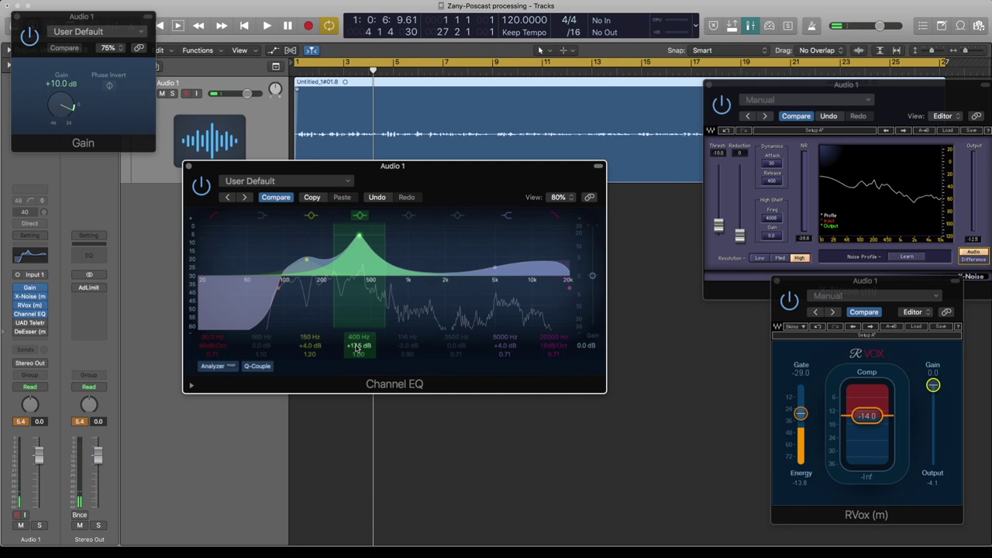
pyautogui.moveTo(357, 348); pyautogui.dragTo(357, 406)
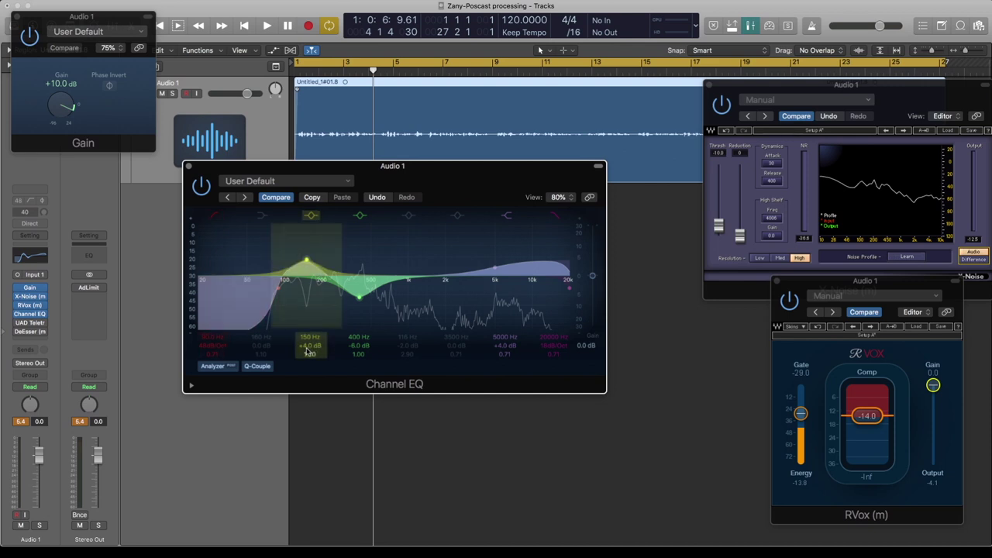
# - Exaggerate the 150 Hz boost during playback, leaving it at +4.0 dB
pyautogui.press('space')
pyautogui.moveTo(309, 347)
pyautogui.mouseDown()
pyautogui.moveTo(309, 309)
pyautogui.moveTo(308, 348)
pyautogui.mouseUp()
pyautogui.press('space')
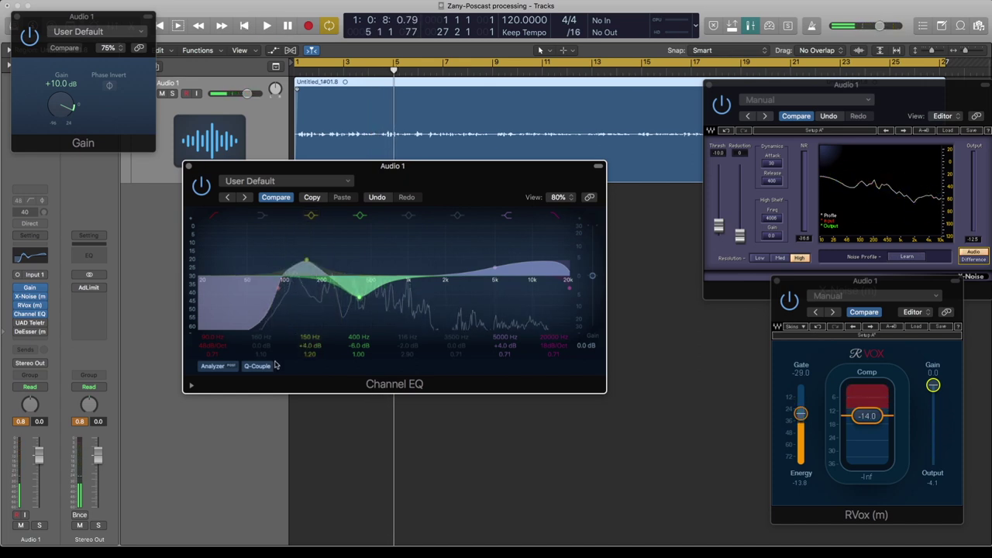
pyautogui.click(84, 422)
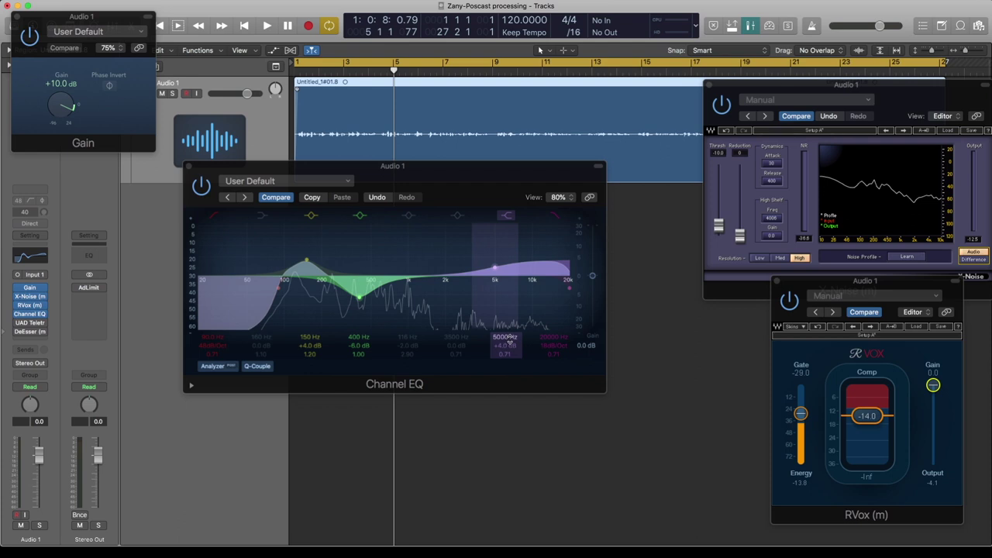
pyautogui.click(507, 217)
pyautogui.press('space')
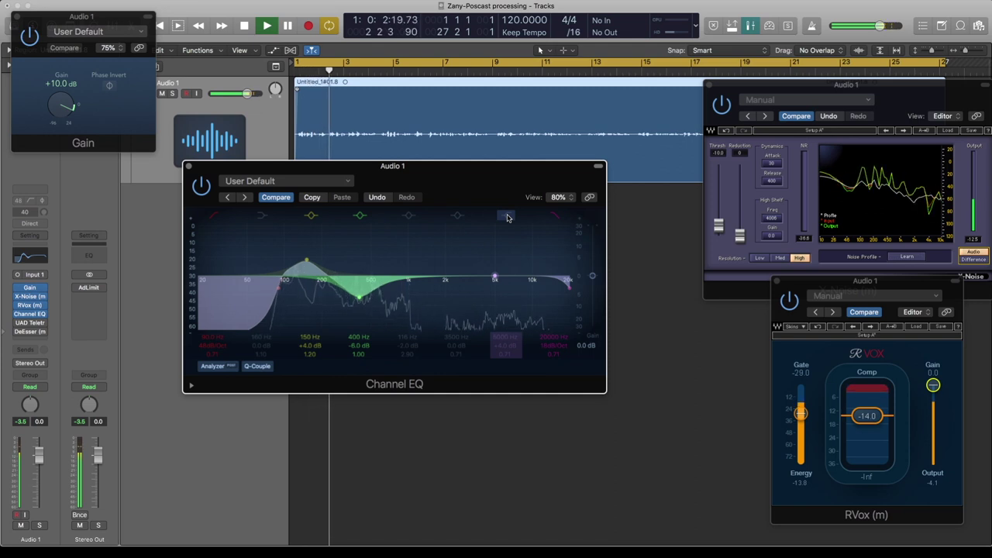
pyautogui.click(507, 216)
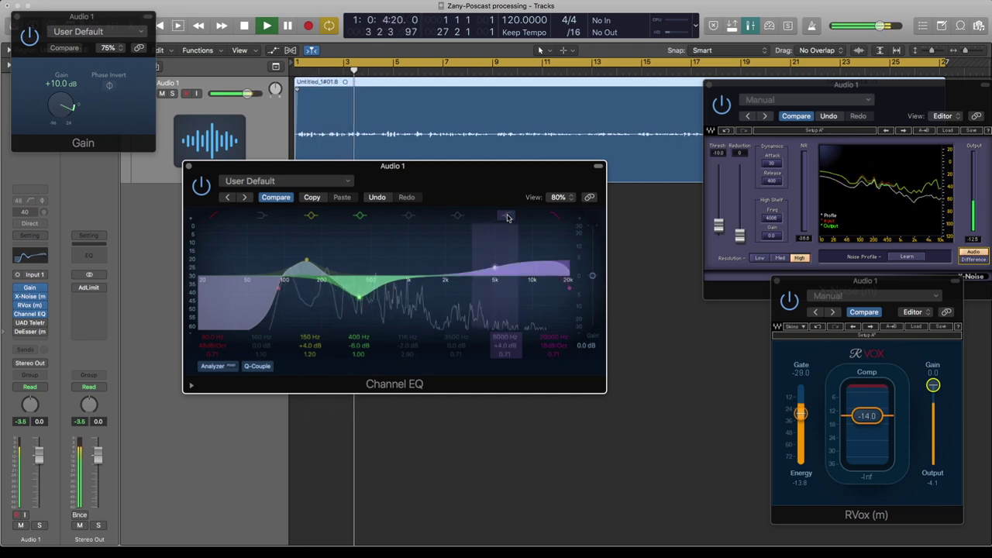
pyautogui.click(507, 216)
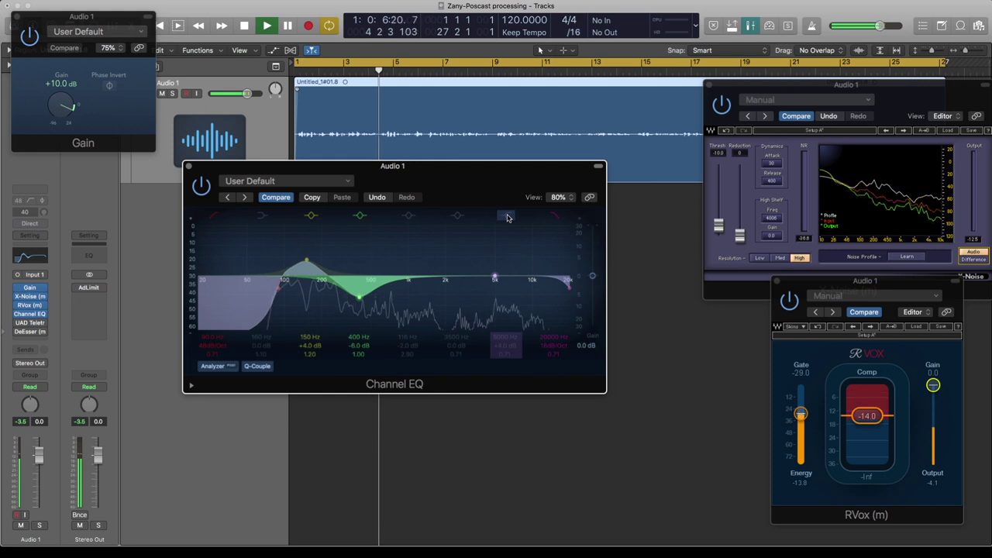
pyautogui.click(507, 216)
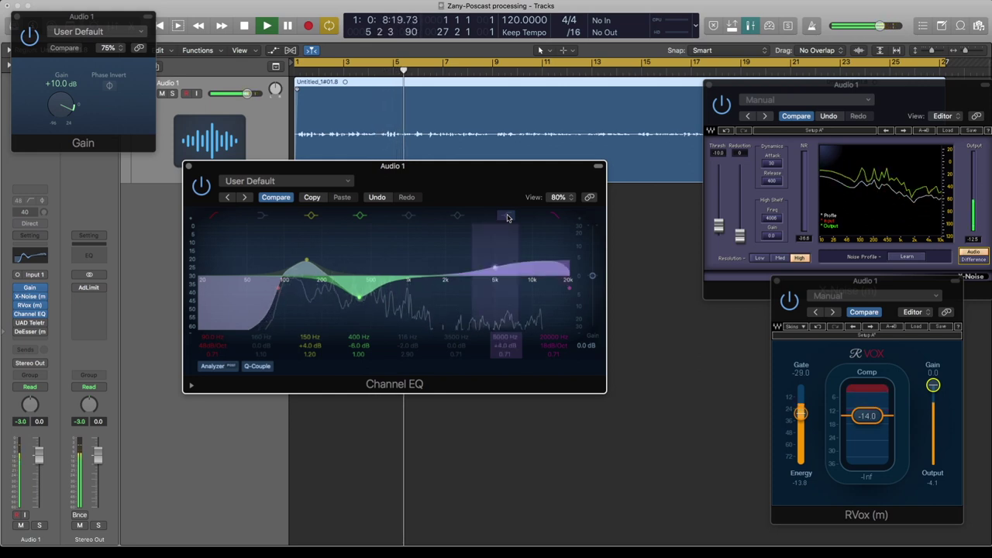
pyautogui.moveTo(509, 360); pyautogui.dragTo(510, 342)
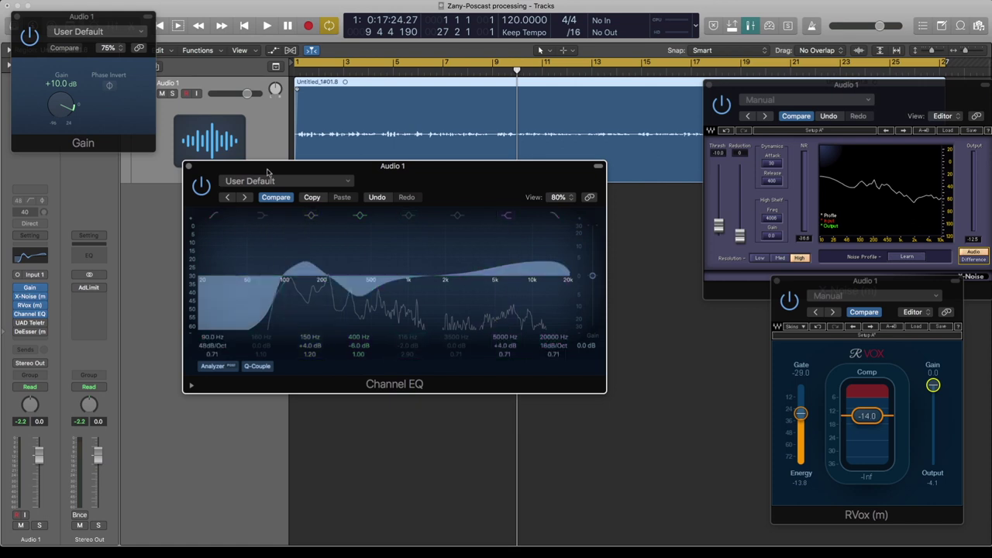
# - Open the LA-2A window in the centre, moving Channel EQ aside, and play the processed voice
pyautogui.moveTo(272, 171); pyautogui.dragTo(421, 303)
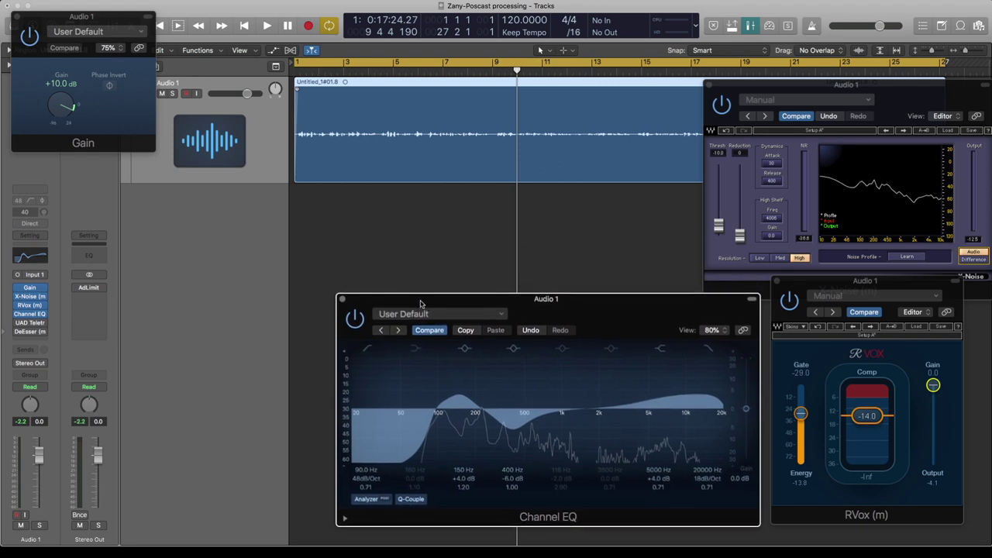
pyautogui.click(19, 324)
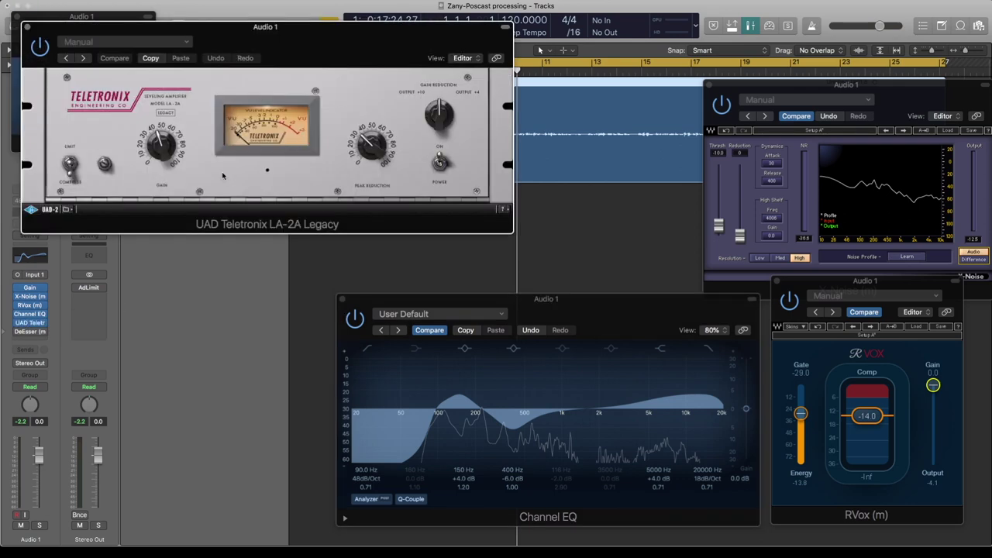
pyautogui.moveTo(290, 45); pyautogui.dragTo(471, 219)
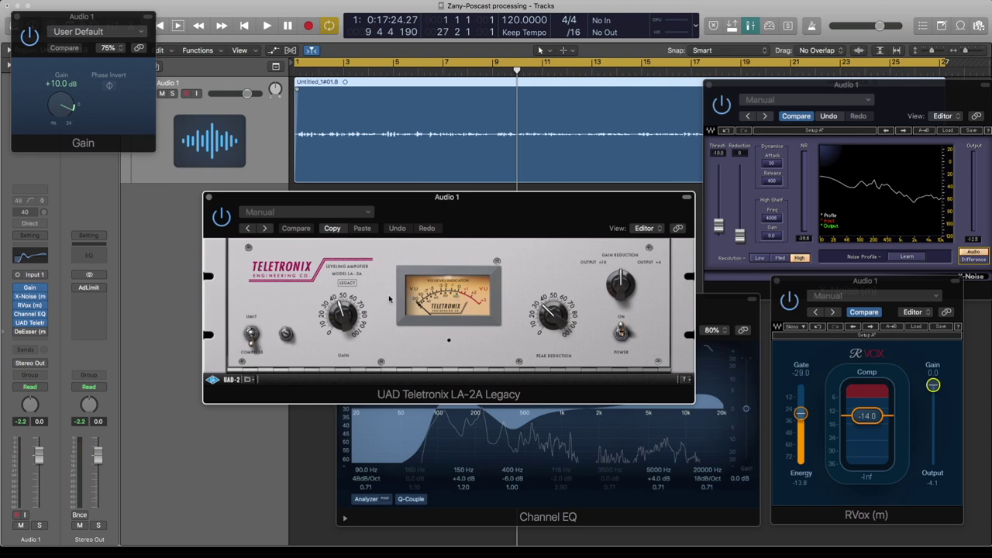
pyautogui.press('space')
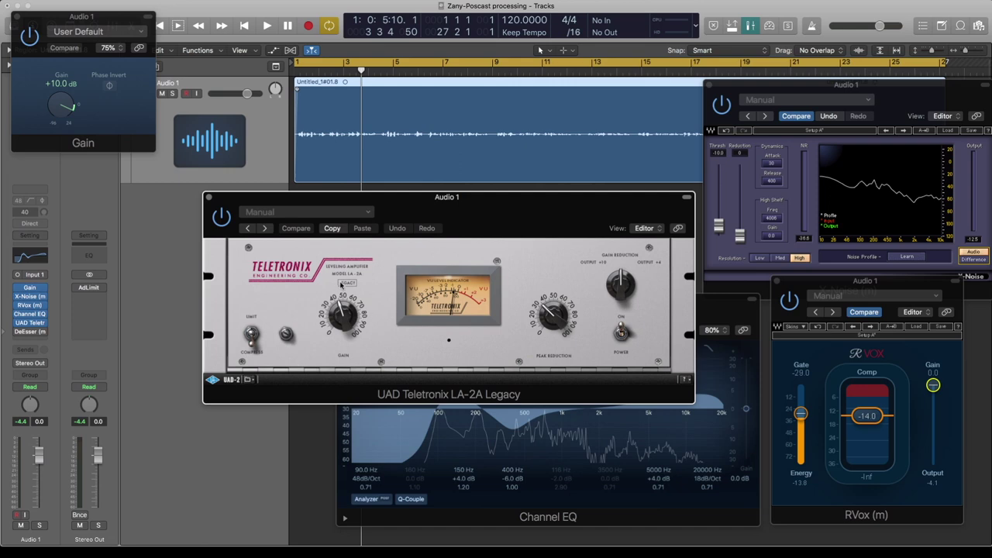
# - Open the DeEsser plug-in window and place it centre-left
pyautogui.click(18, 333)
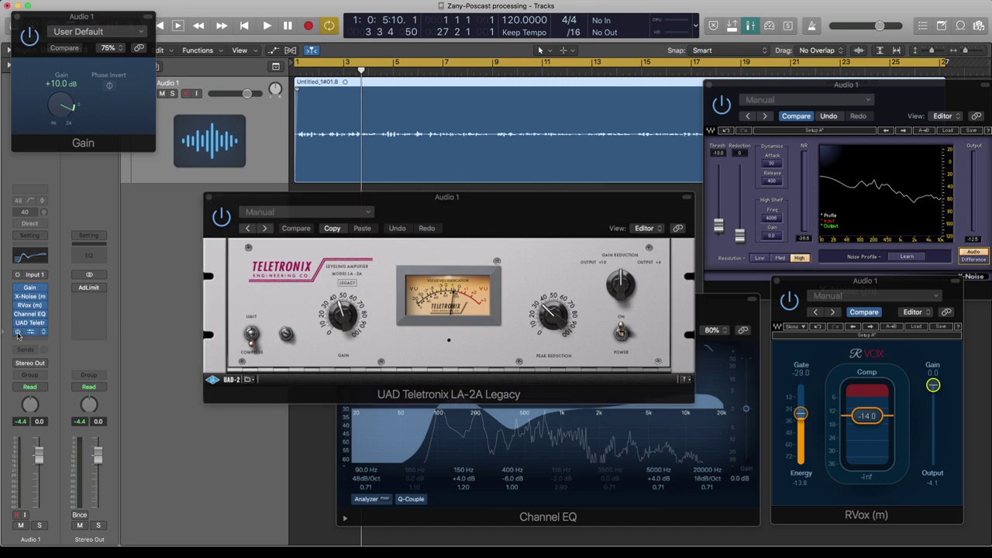
pyautogui.click(27, 334)
pyautogui.moveTo(108, 11); pyautogui.dragTo(317, 251)
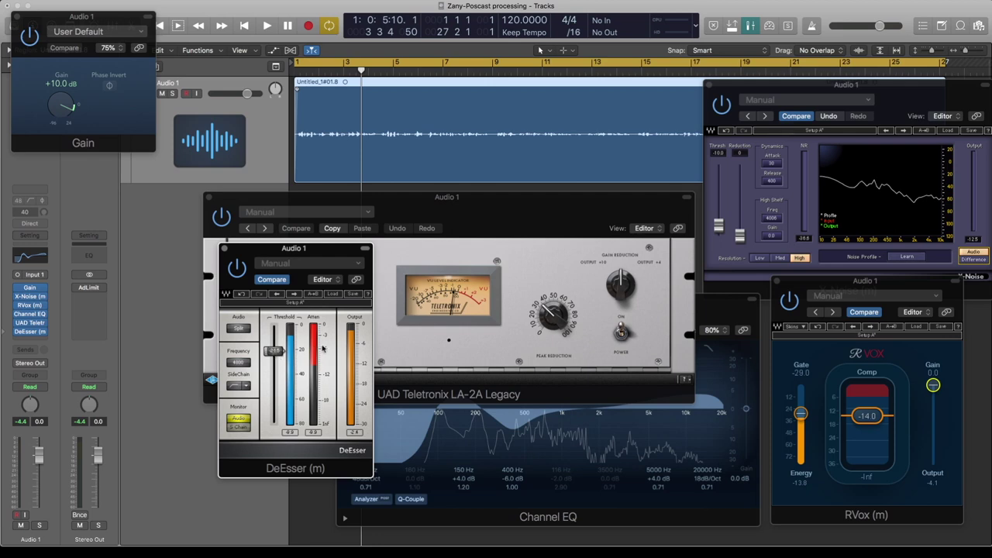
# - Listen to the de-essed voice, close DeEsser, and bring the Channel EQ window forward
pyautogui.press('space')
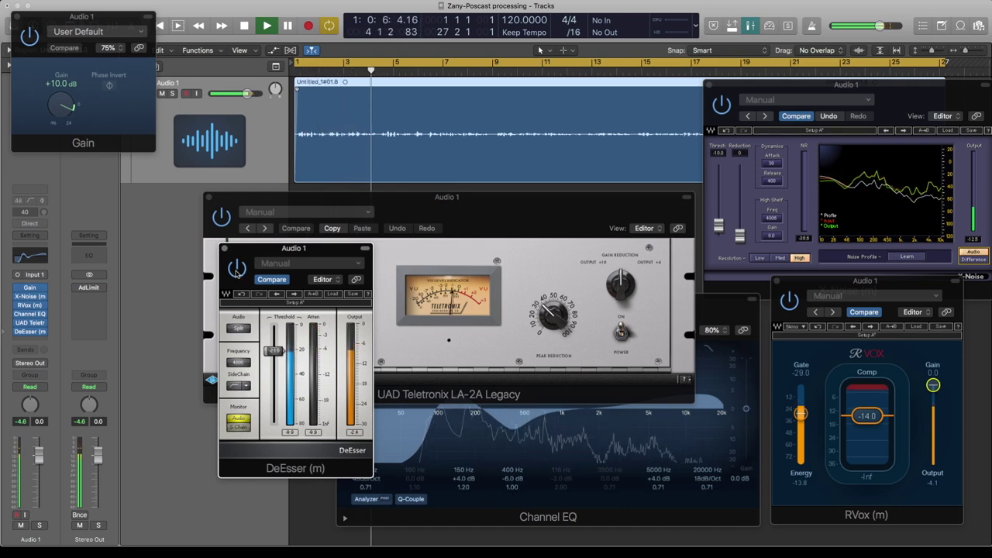
pyautogui.press('space')
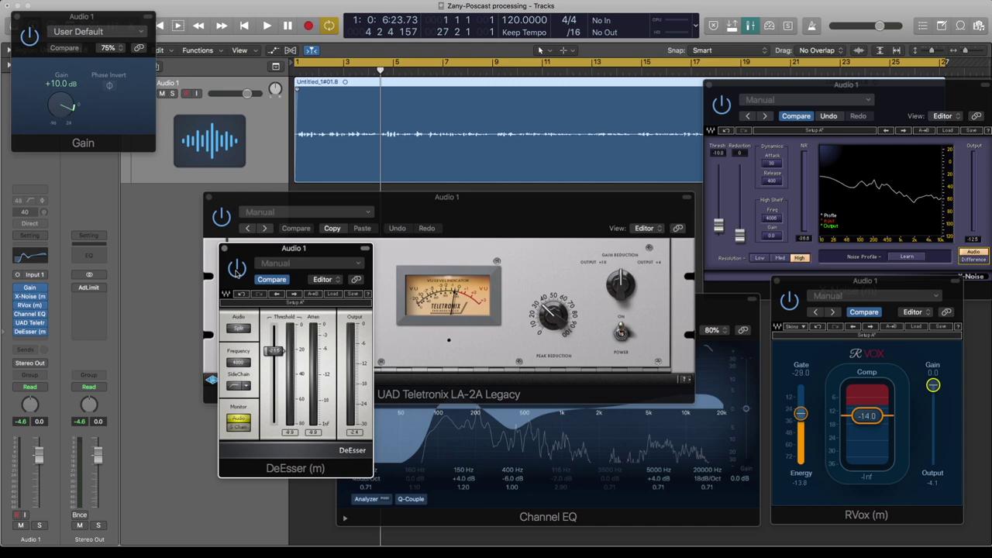
pyautogui.click(223, 249)
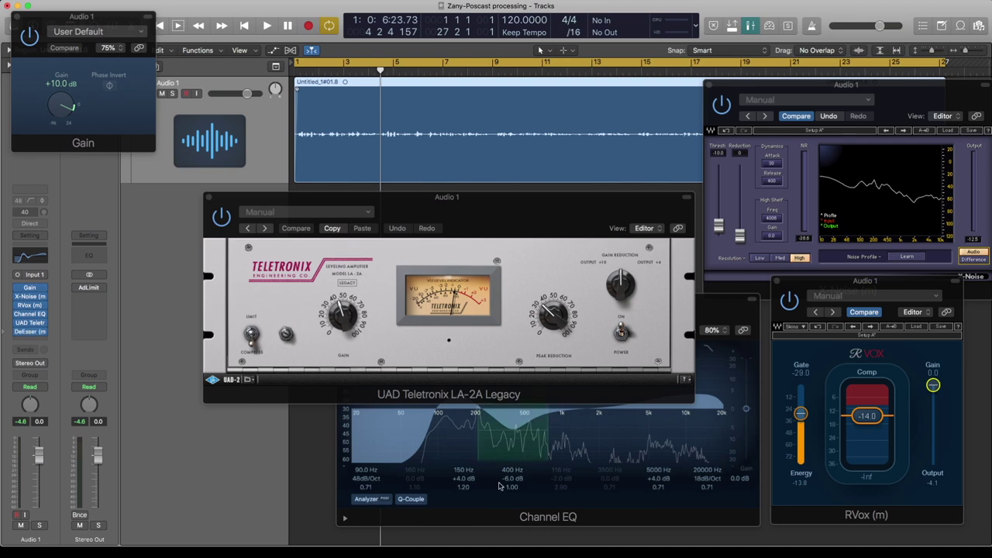
pyautogui.click(482, 457)
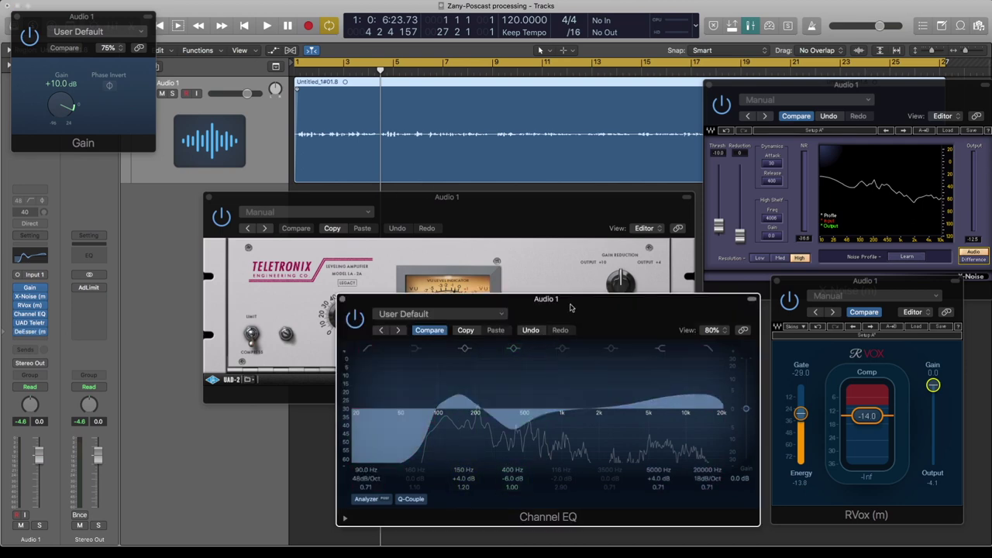
# - Close the LA-2A window and compare the voice with Channel EQ bypassed and active, leaving it on
pyautogui.moveTo(574, 303); pyautogui.dragTo(537, 263)
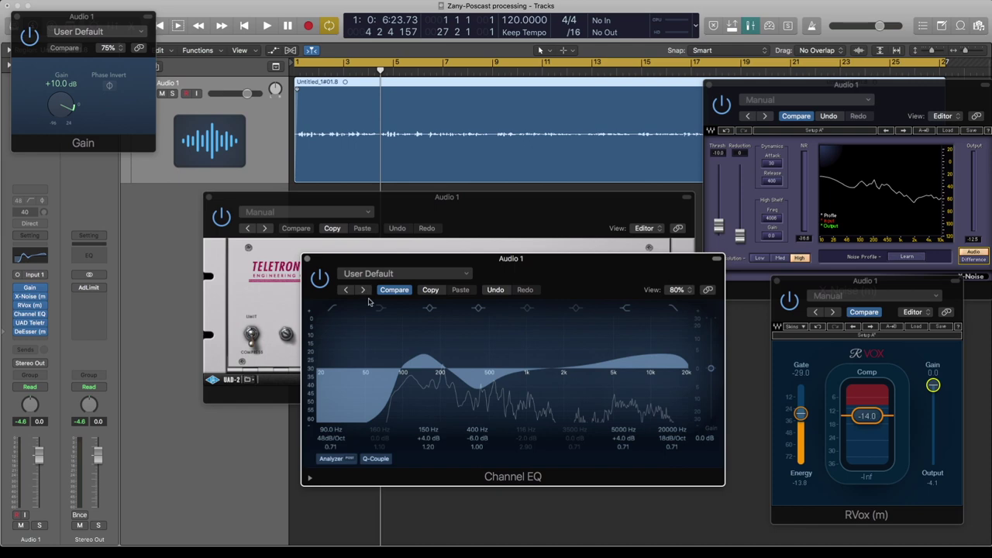
pyautogui.click(209, 199)
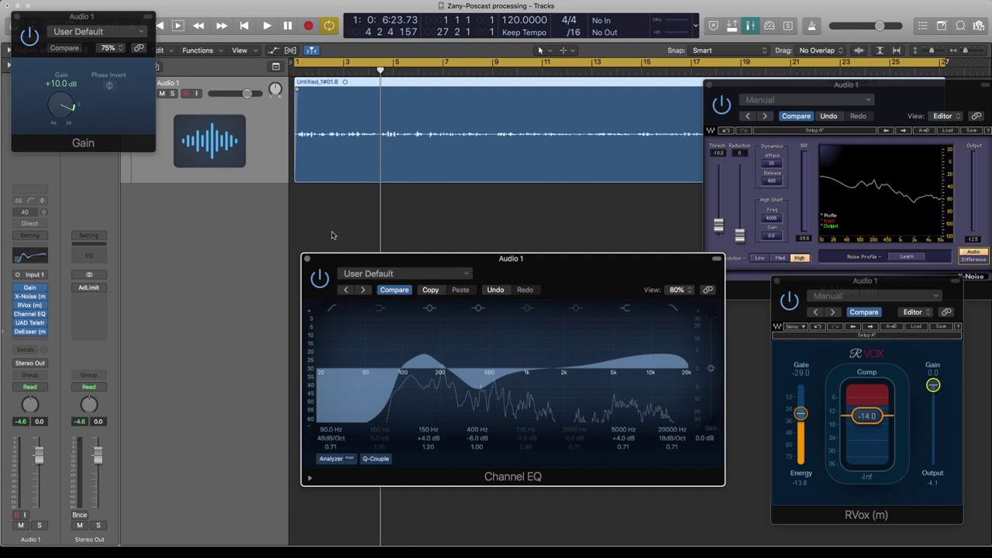
pyautogui.press('space')
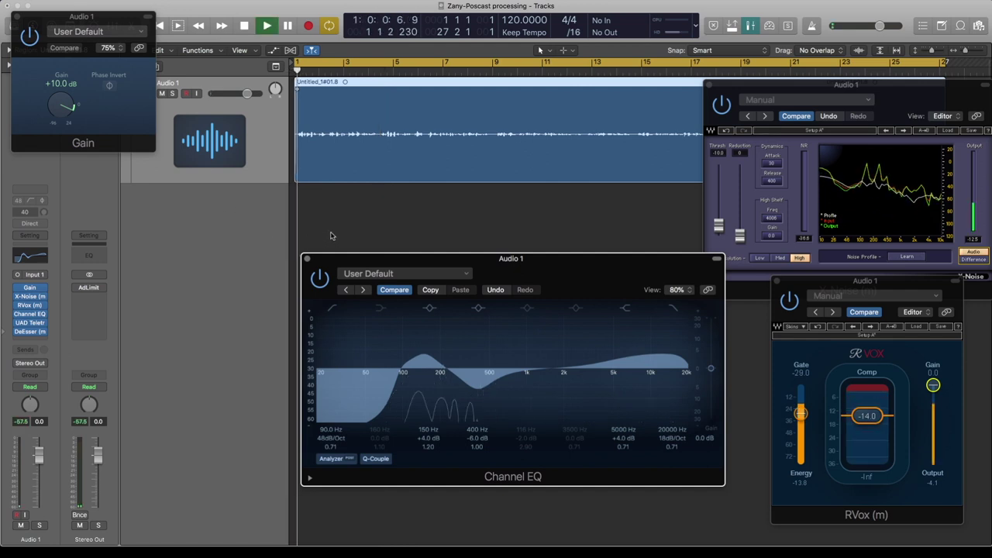
pyautogui.click(17, 314)
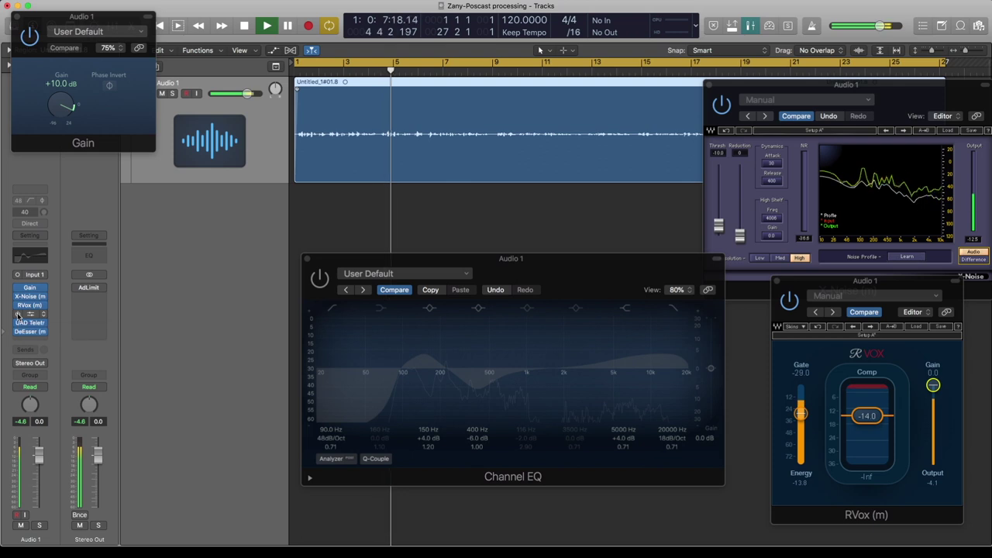
pyautogui.click(17, 314)
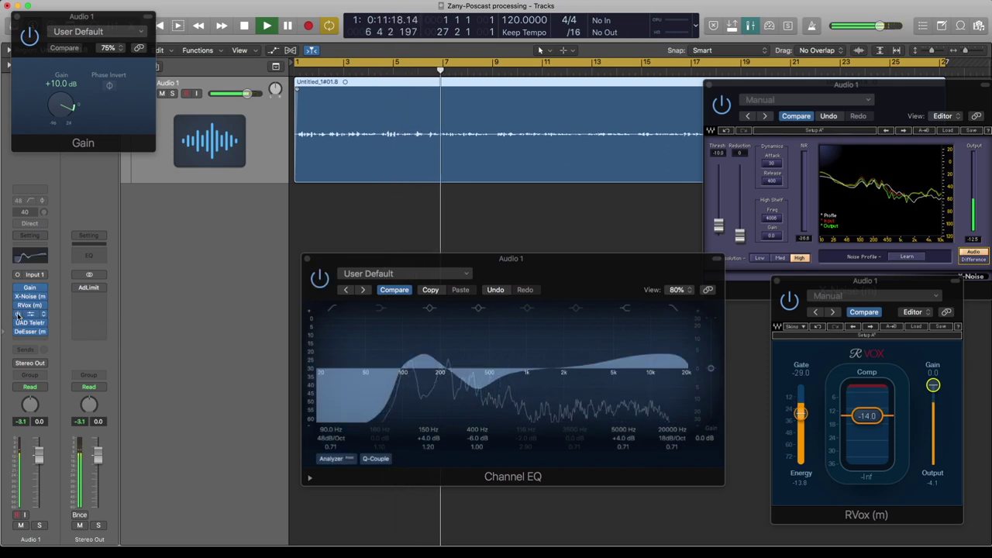
pyautogui.press('space')
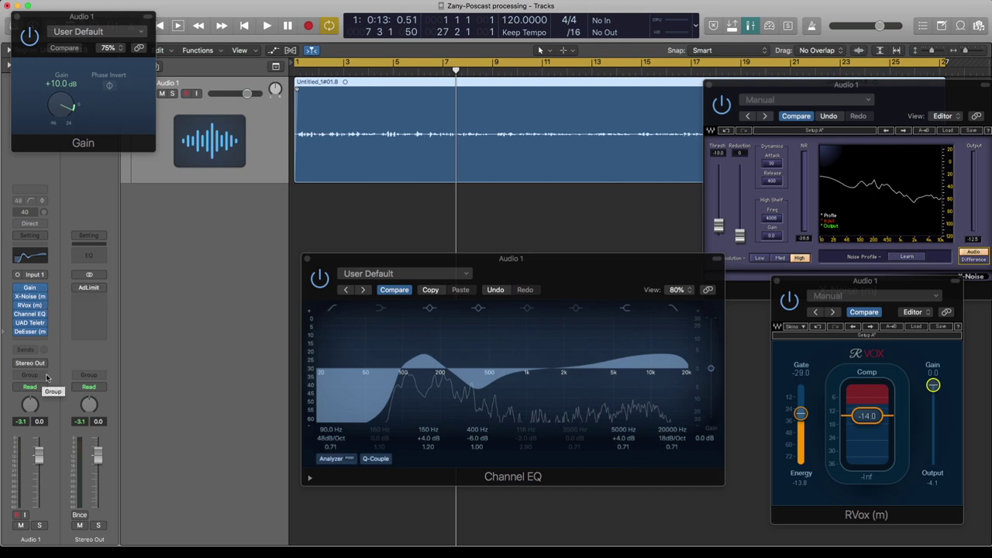
# - Enable the Stereo Out Adaptive Limiter (6.0 dB gain, -0.5 dB ceiling) and audition the playback
pyautogui.click(89, 289)
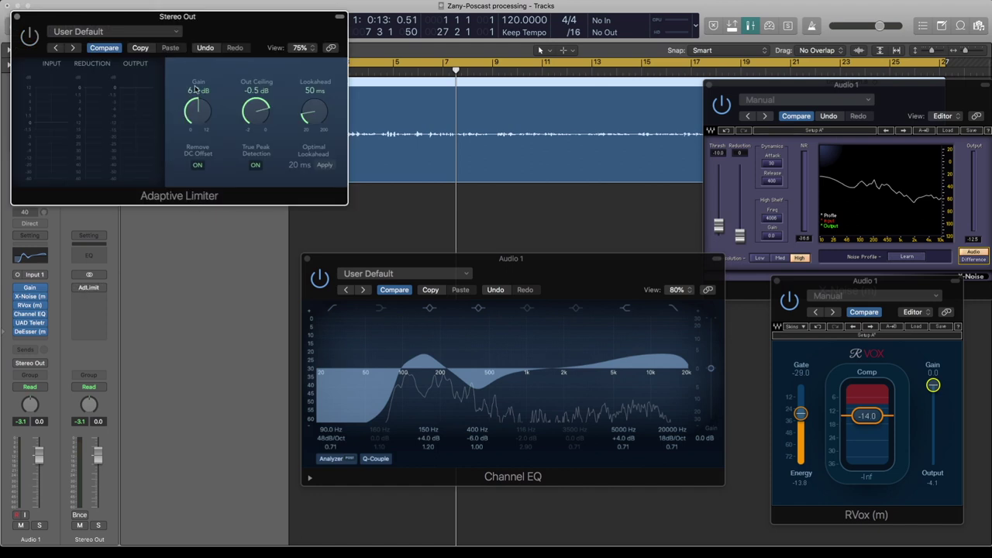
pyautogui.click(29, 36)
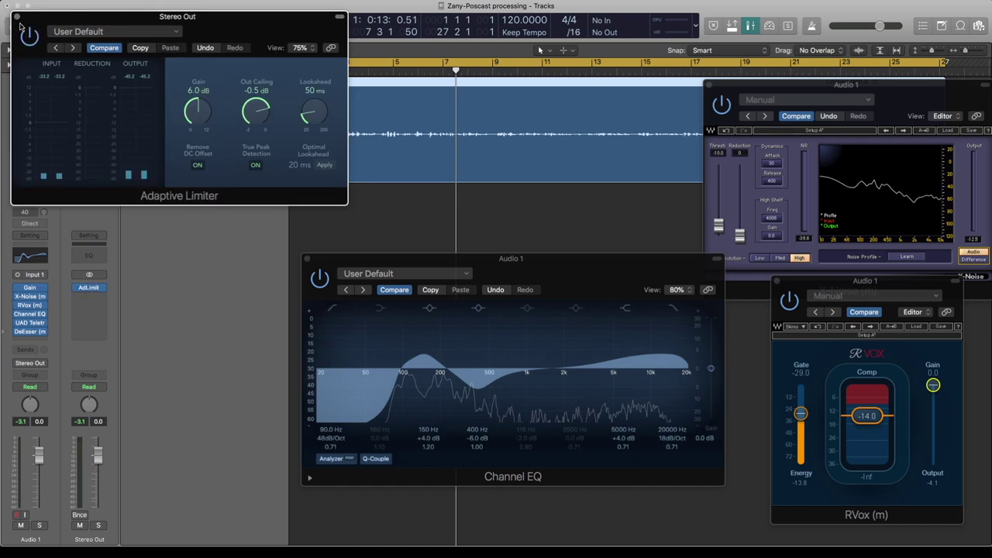
pyautogui.click(18, 17)
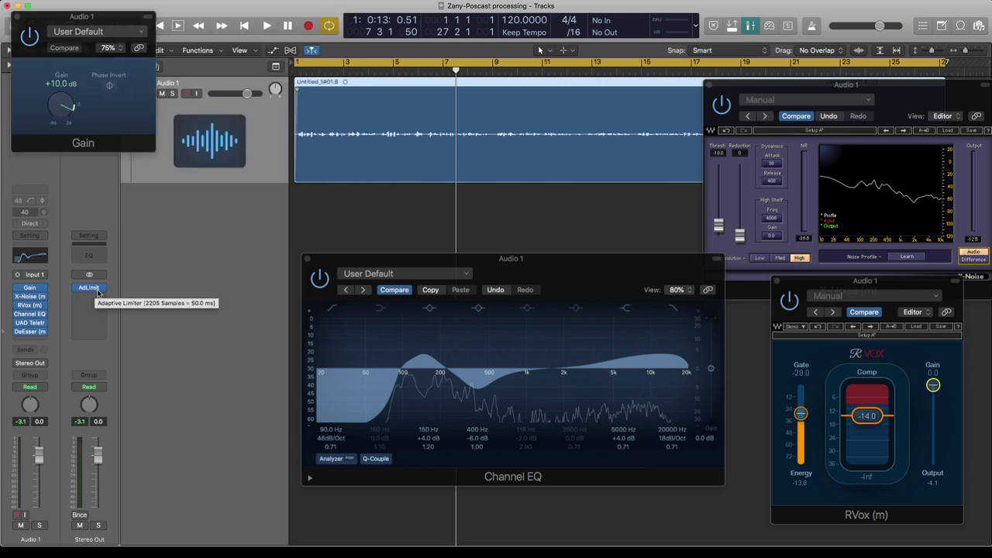
pyautogui.press('space')
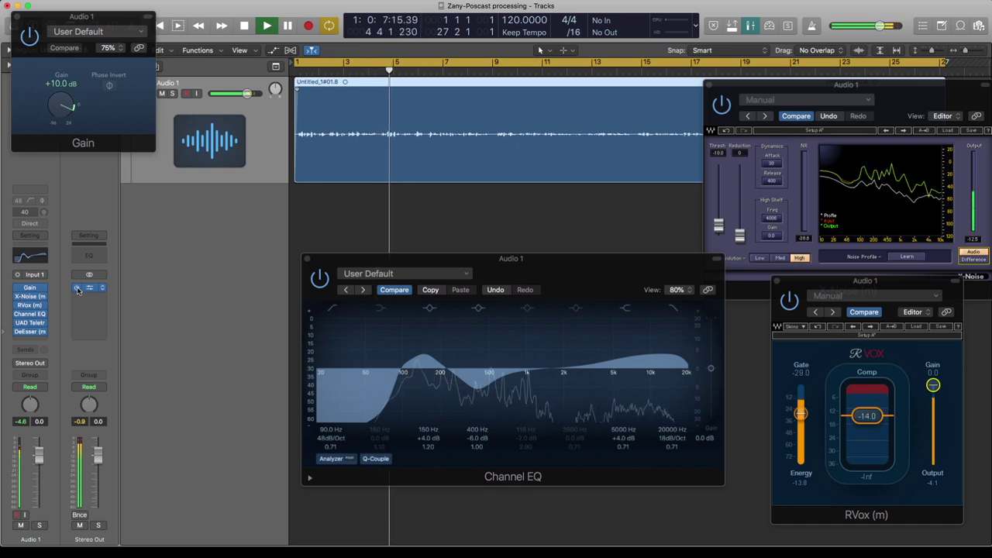
pyautogui.press('space')
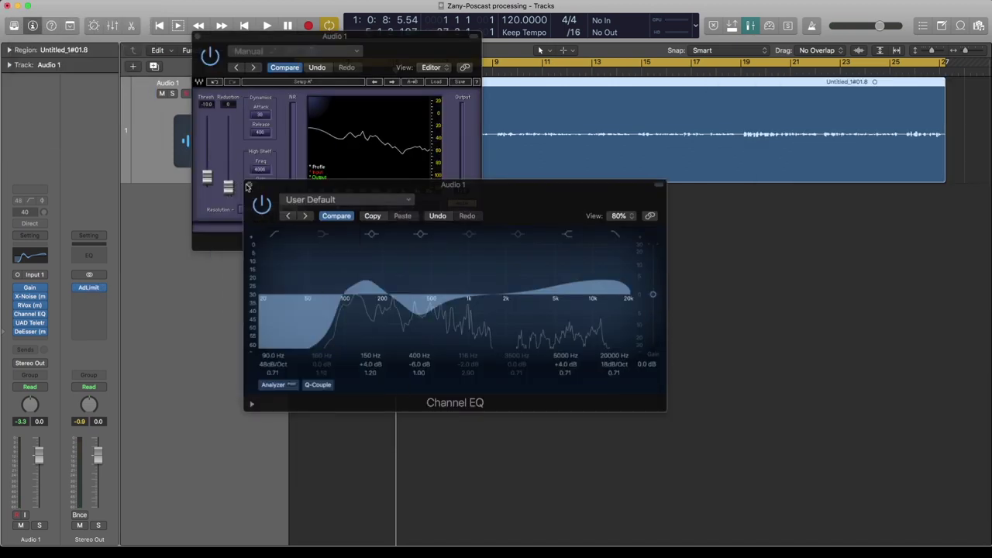
# - Close the Channel EQ and X-Noise plug-in windows
pyautogui.click(248, 186)
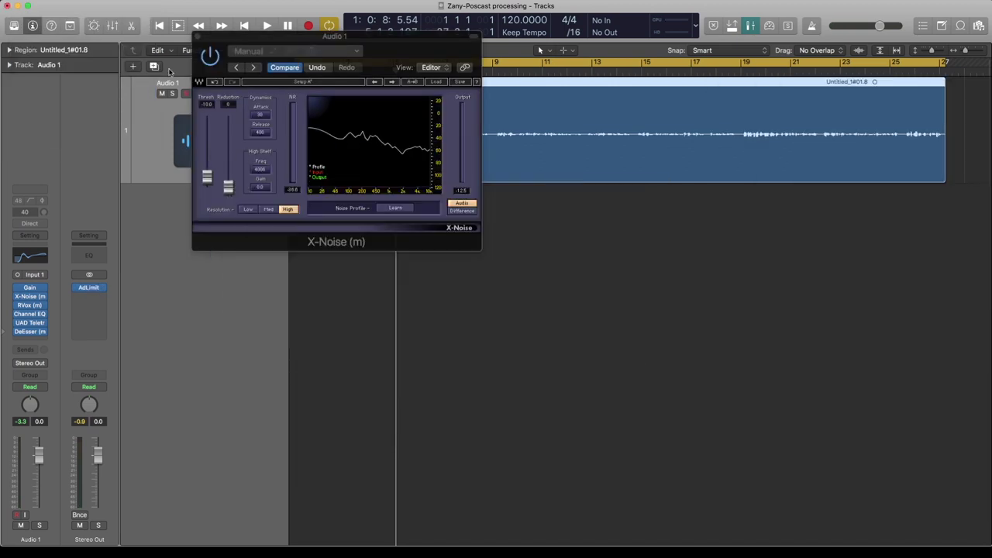
pyautogui.click(198, 38)
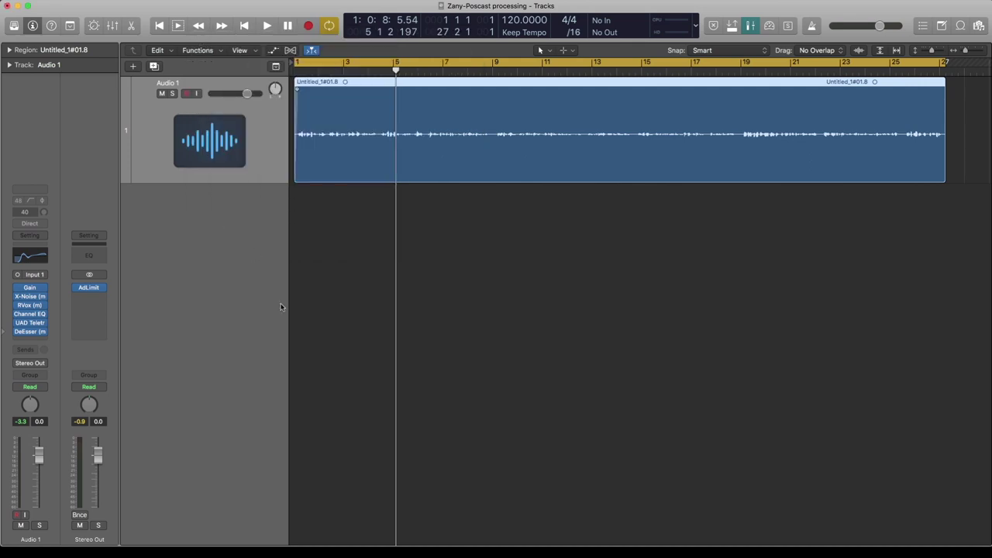